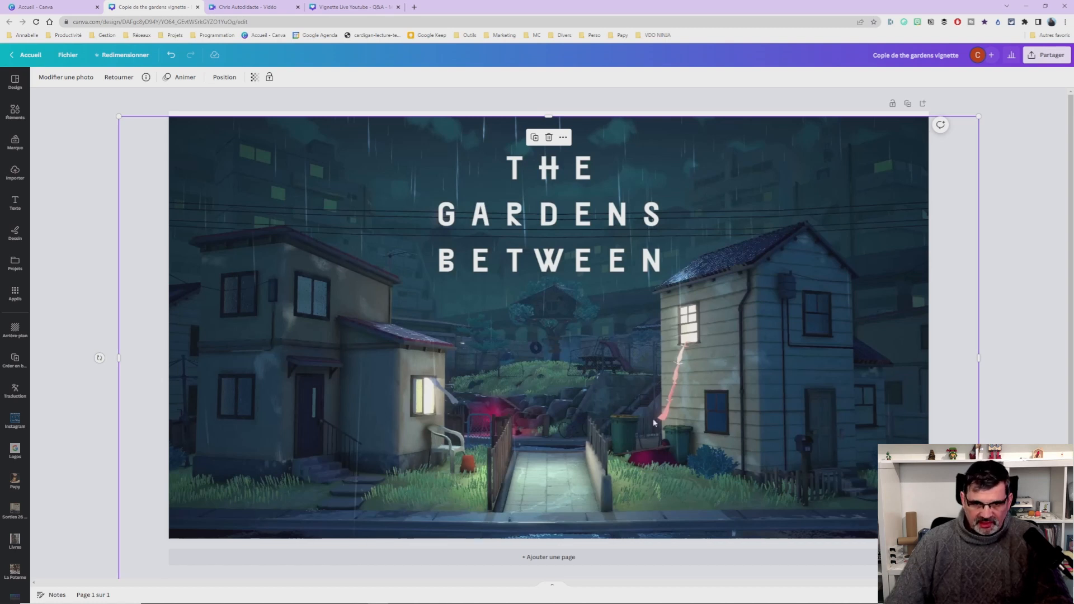
# Erase the three-line title THE GARDENS BETWEEN from the photo with the Magic Eraser at brush size 24.
pyautogui.click(1051, 311)
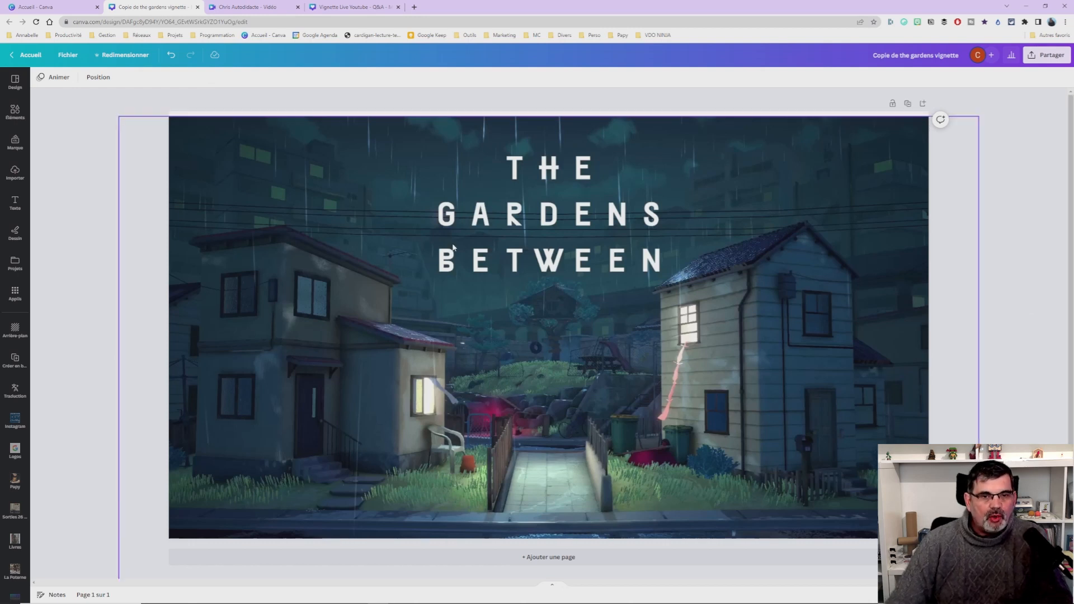
pyautogui.click(383, 221)
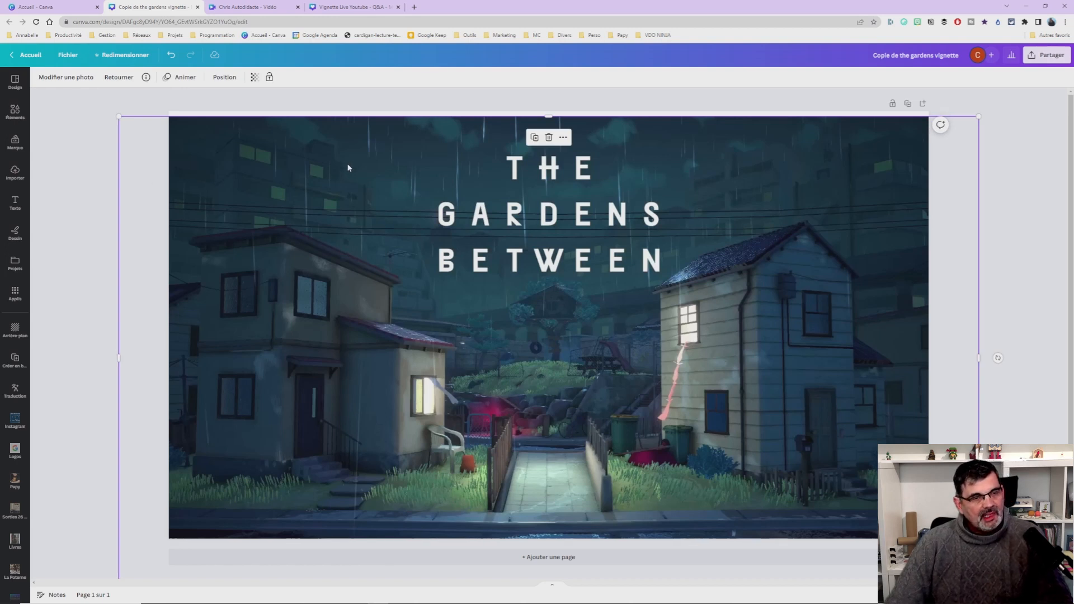
pyautogui.click(66, 77)
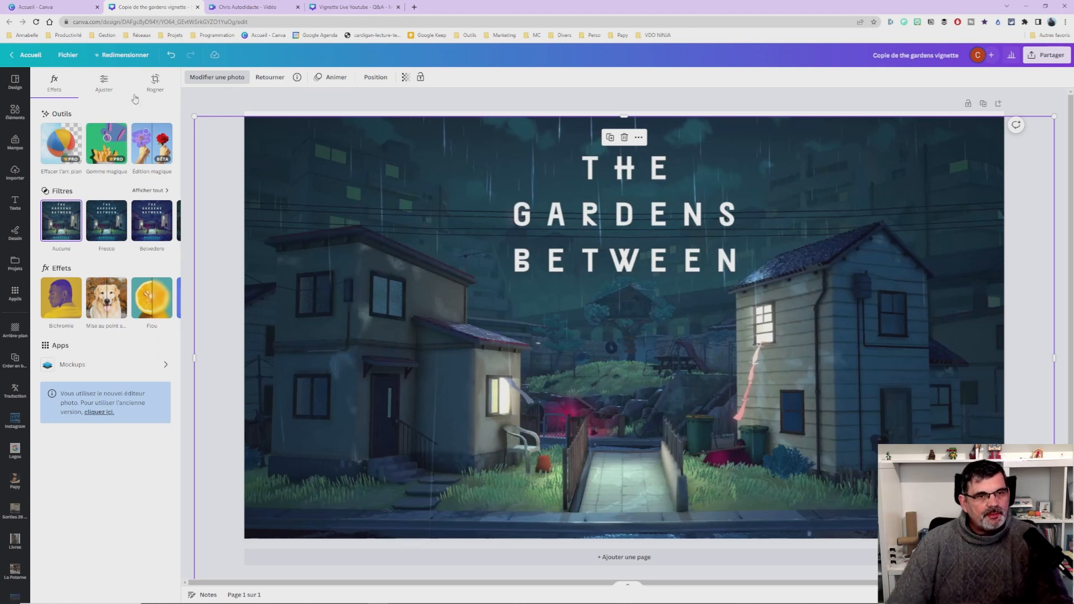
pyautogui.click(107, 150)
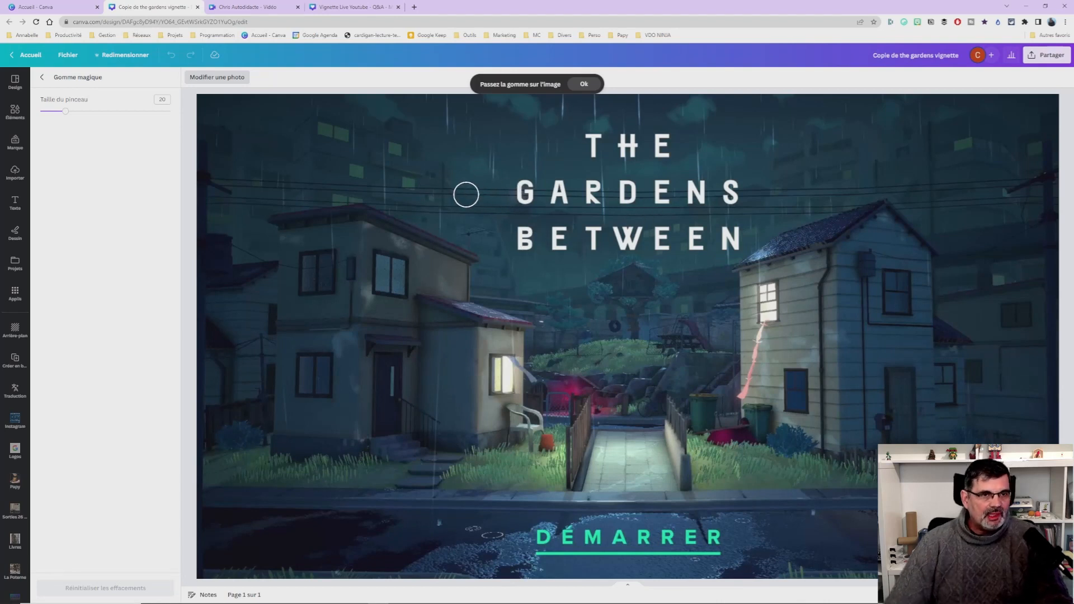
pyautogui.moveTo(65, 111)
pyautogui.mouseDown()
pyautogui.moveTo(132, 111)
pyautogui.moveTo(58, 112)
pyautogui.moveTo(129, 111)
pyautogui.moveTo(72, 128)
pyautogui.mouseUp()
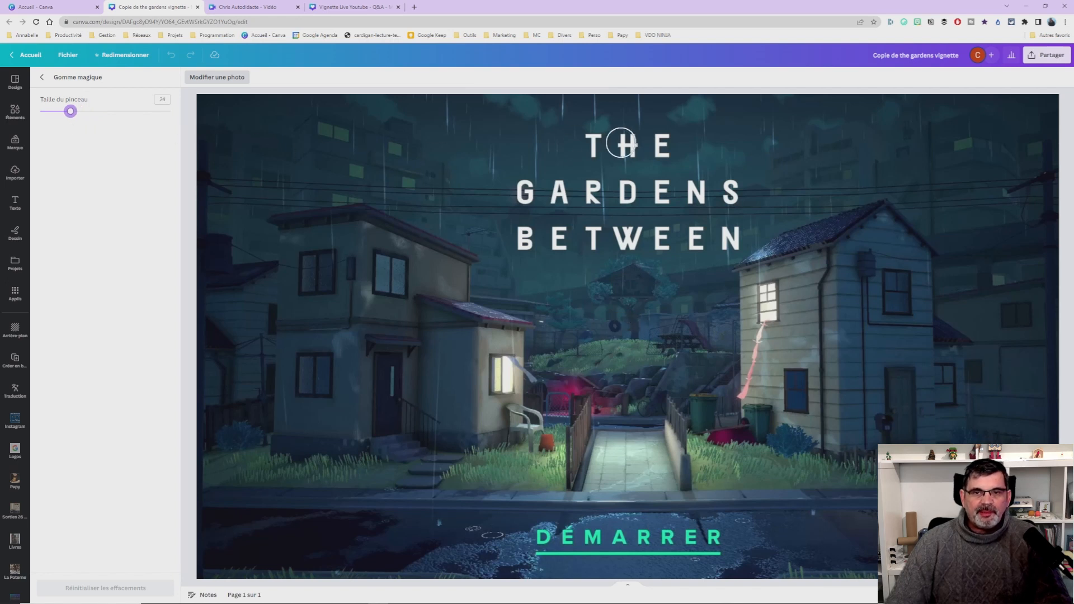
pyautogui.moveTo(592, 145)
pyautogui.mouseDown()
pyautogui.moveTo(664, 144)
pyautogui.moveTo(597, 145)
pyautogui.mouseUp()
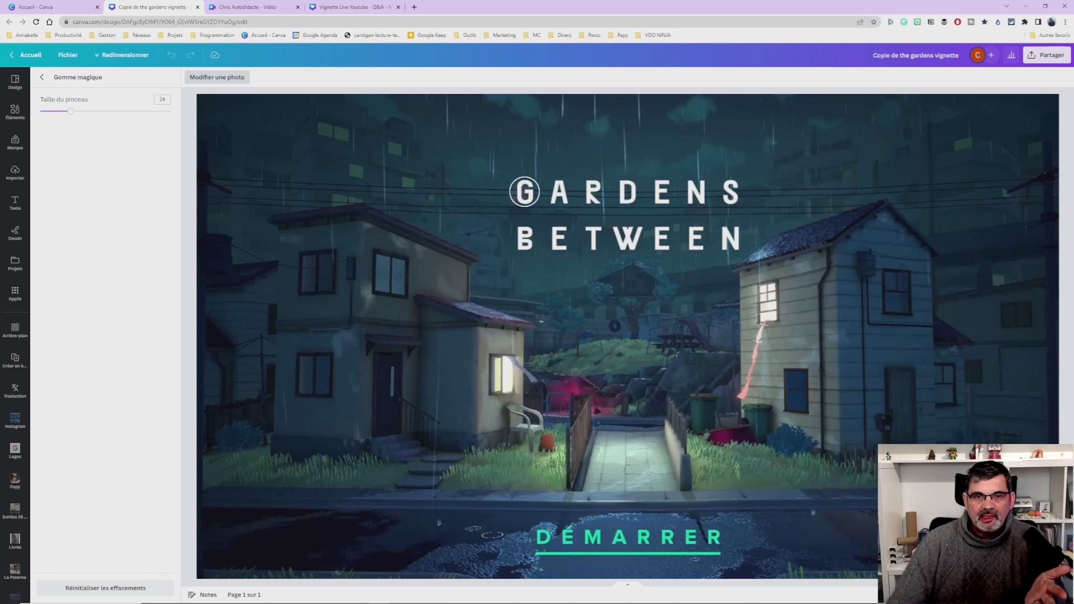
pyautogui.moveTo(524, 192)
pyautogui.mouseDown()
pyautogui.moveTo(732, 191)
pyautogui.moveTo(530, 192)
pyautogui.mouseUp()
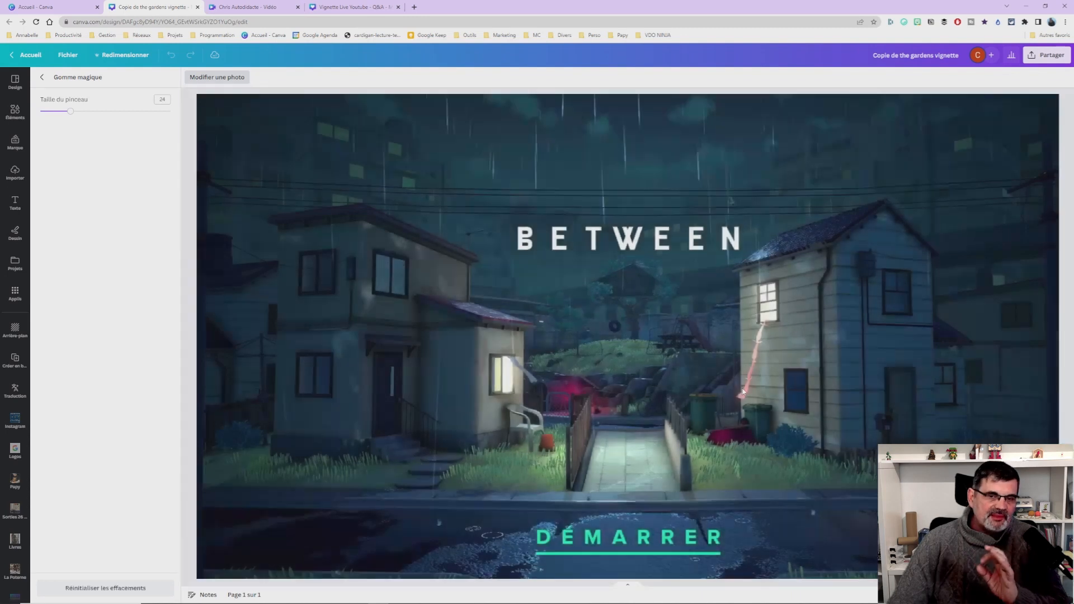
pyautogui.moveTo(525, 238); pyautogui.dragTo(739, 239)
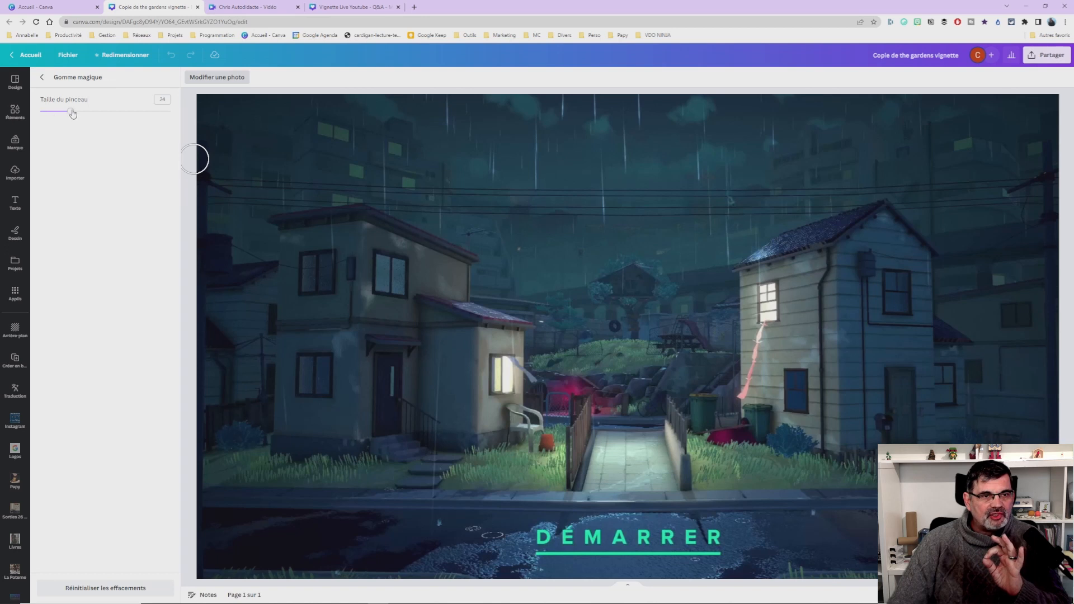
# Set the brush size to 17 and erase the pink light streak on the right-hand house and the red pot beside the chair.
pyautogui.moveTo(70, 112); pyautogui.dragTo(61, 112)
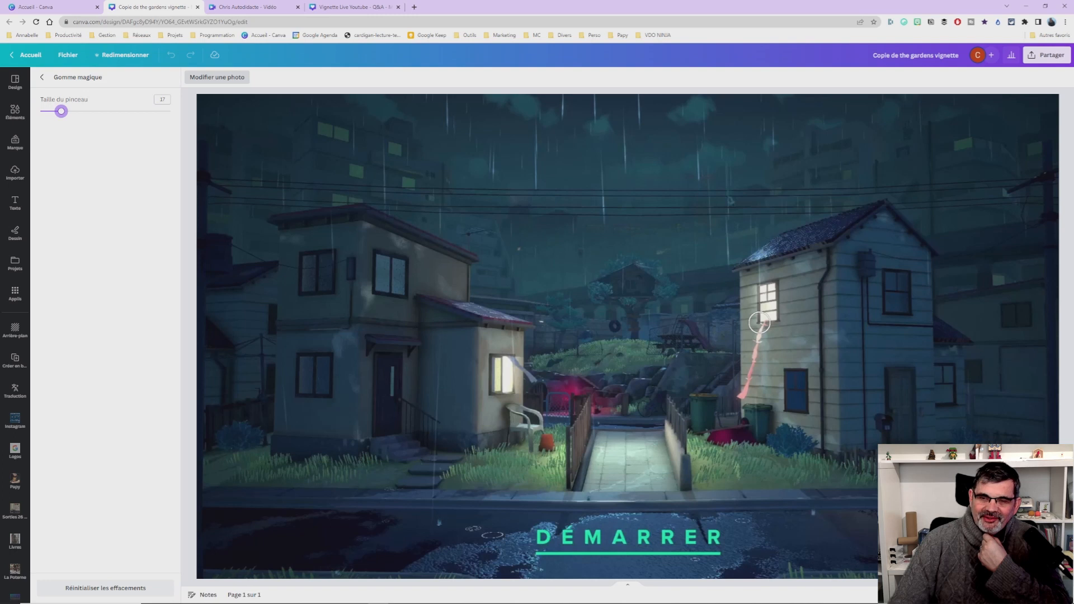
pyautogui.moveTo(765, 319); pyautogui.dragTo(740, 396)
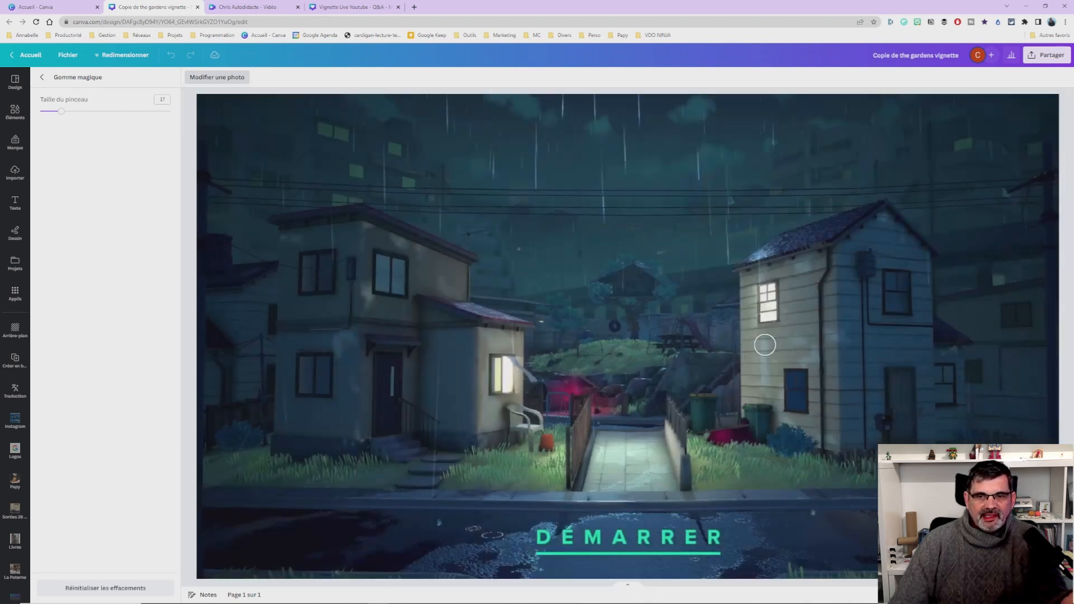
pyautogui.moveTo(554, 450); pyautogui.dragTo(545, 442)
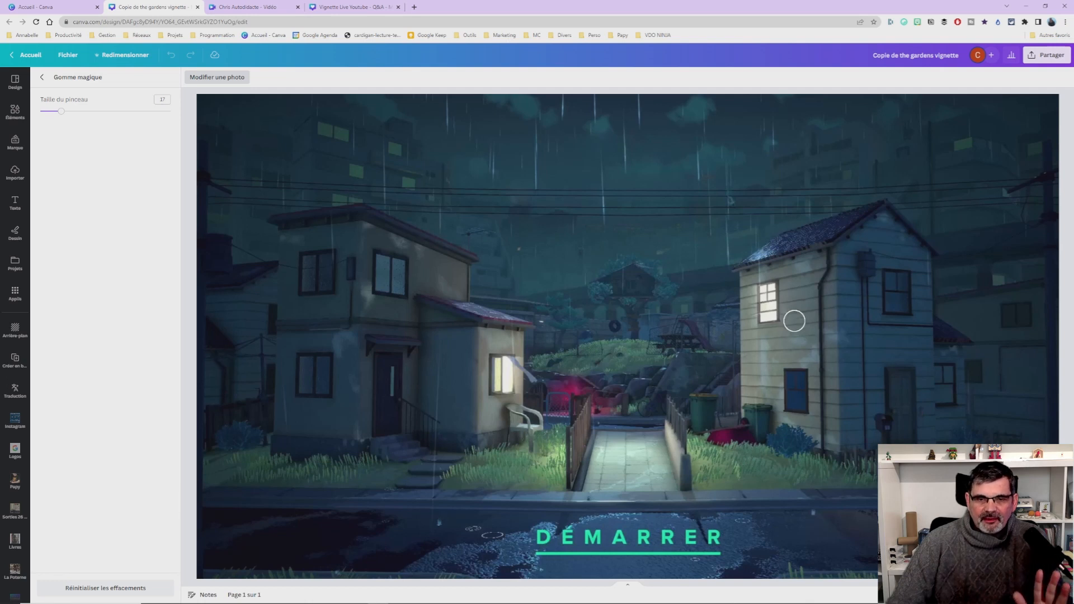
# Erase the lit windows of both houses and the underlined DÉMARRER text from the photo.
pyautogui.moveTo(774, 316)
pyautogui.mouseDown()
pyautogui.moveTo(762, 313)
pyautogui.moveTo(759, 294)
pyautogui.moveTo(775, 289)
pyautogui.moveTo(771, 302)
pyautogui.mouseUp()
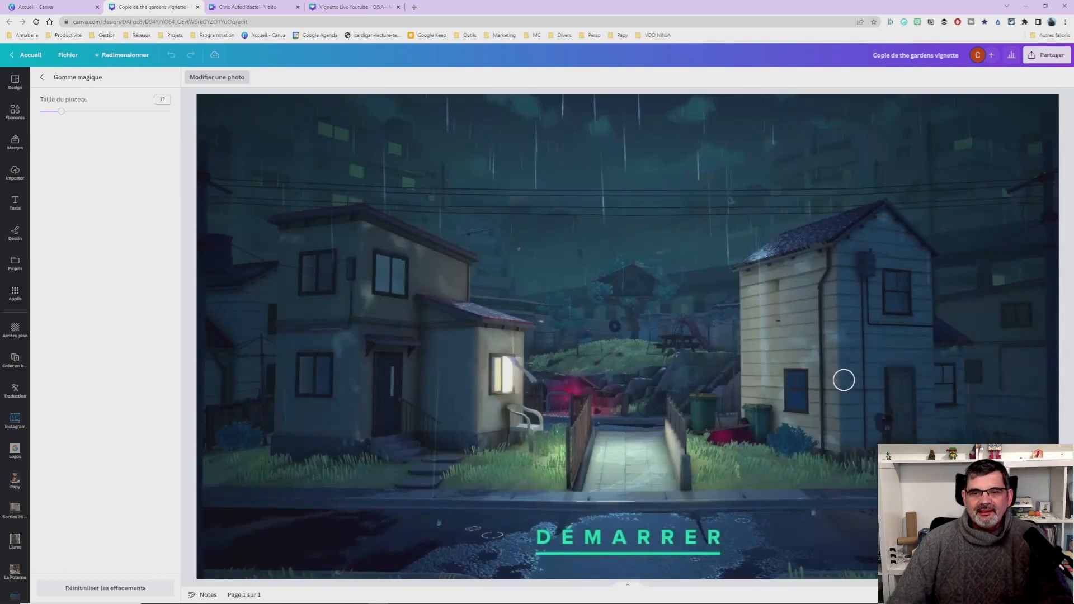
pyautogui.moveTo(507, 361)
pyautogui.mouseDown()
pyautogui.moveTo(517, 379)
pyautogui.moveTo(492, 391)
pyautogui.moveTo(504, 393)
pyautogui.mouseUp()
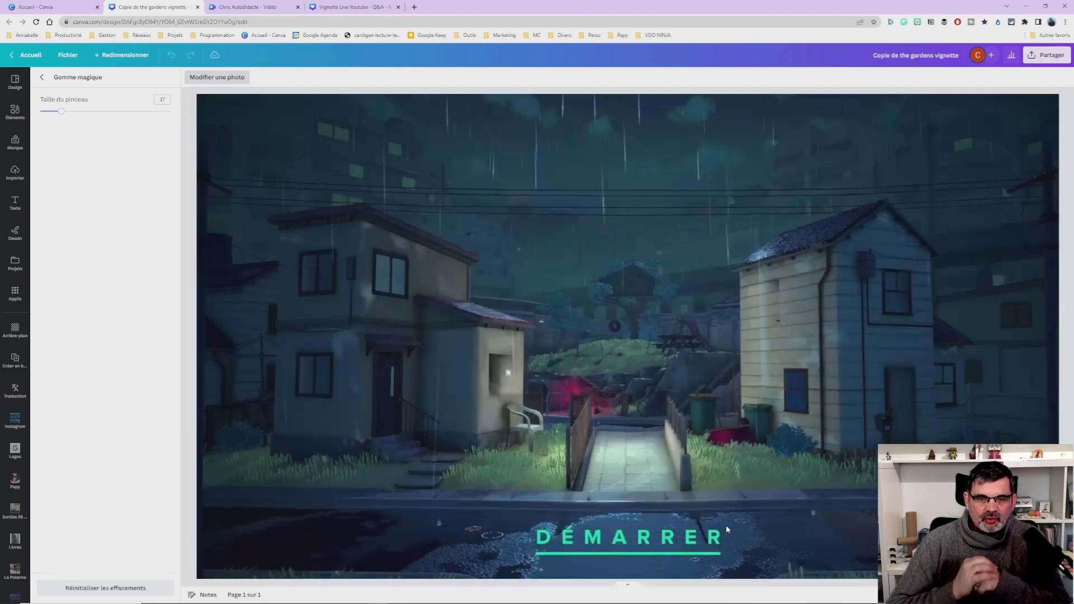
pyautogui.moveTo(536, 539)
pyautogui.mouseDown()
pyautogui.moveTo(717, 546)
pyautogui.moveTo(527, 547)
pyautogui.mouseUp()
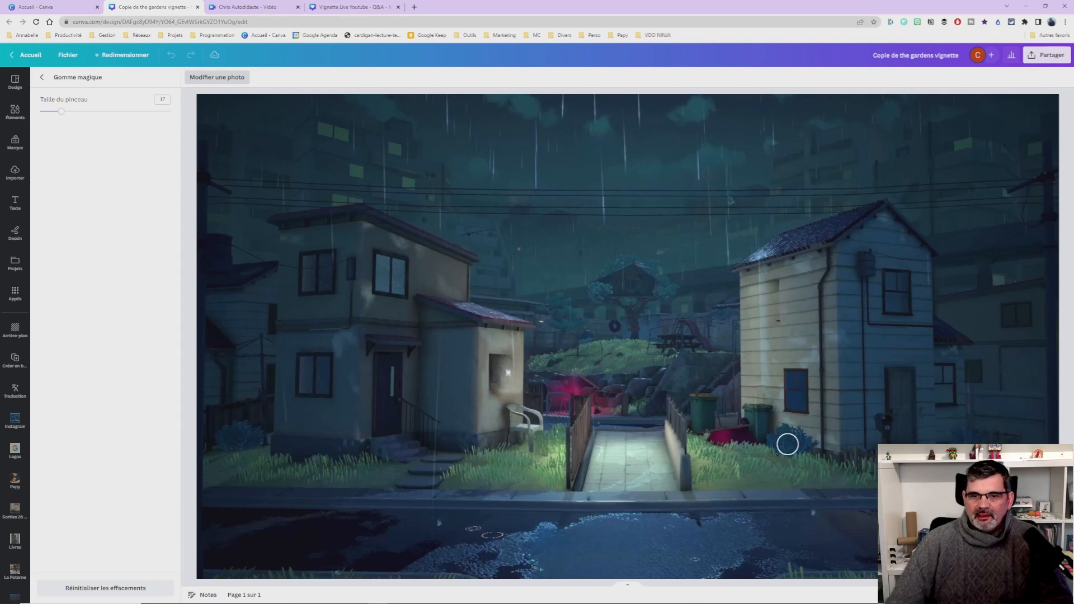
# Set the eraser brush size to 58 and brush over the right-hand house.
pyautogui.moveTo(61, 111); pyautogui.dragTo(115, 118)
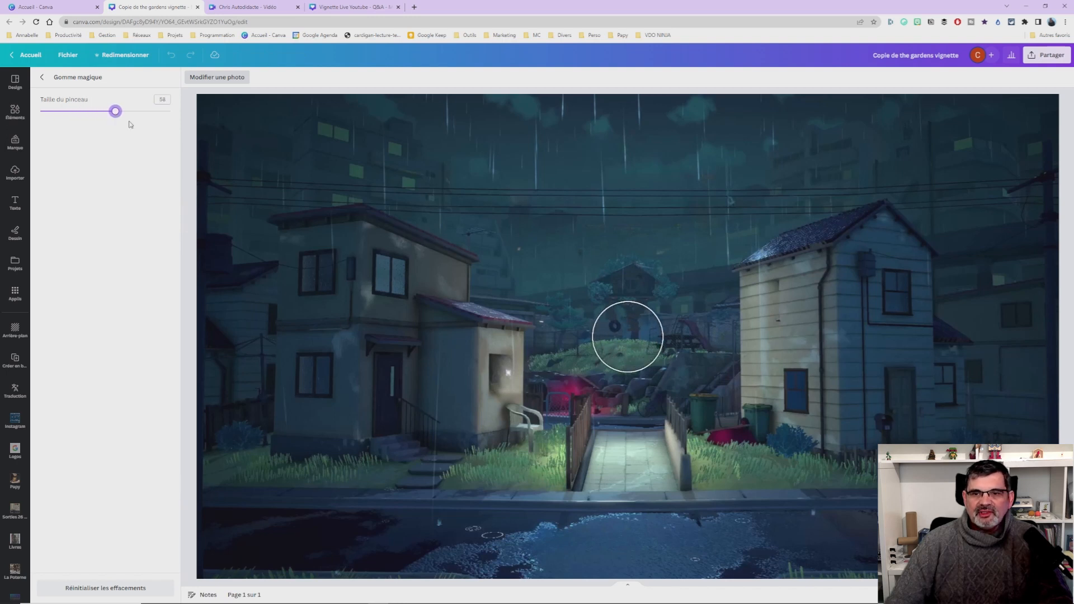
pyautogui.moveTo(755, 258)
pyautogui.mouseDown()
pyautogui.moveTo(856, 227)
pyautogui.moveTo(892, 240)
pyautogui.moveTo(912, 266)
pyautogui.moveTo(915, 314)
pyautogui.moveTo(937, 338)
pyautogui.moveTo(949, 410)
pyautogui.moveTo(844, 425)
pyautogui.moveTo(762, 412)
pyautogui.moveTo(757, 298)
pyautogui.moveTo(850, 284)
pyautogui.moveTo(832, 374)
pyautogui.moveTo(903, 369)
pyautogui.moveTo(858, 326)
pyautogui.moveTo(837, 262)
pyautogui.moveTo(801, 282)
pyautogui.moveTo(906, 317)
pyautogui.moveTo(933, 441)
pyautogui.moveTo(764, 446)
pyautogui.moveTo(879, 456)
pyautogui.moveTo(955, 447)
pyautogui.moveTo(937, 317)
pyautogui.moveTo(884, 239)
pyautogui.moveTo(807, 244)
pyautogui.moveTo(770, 277)
pyautogui.moveTo(773, 415)
pyautogui.mouseUp()
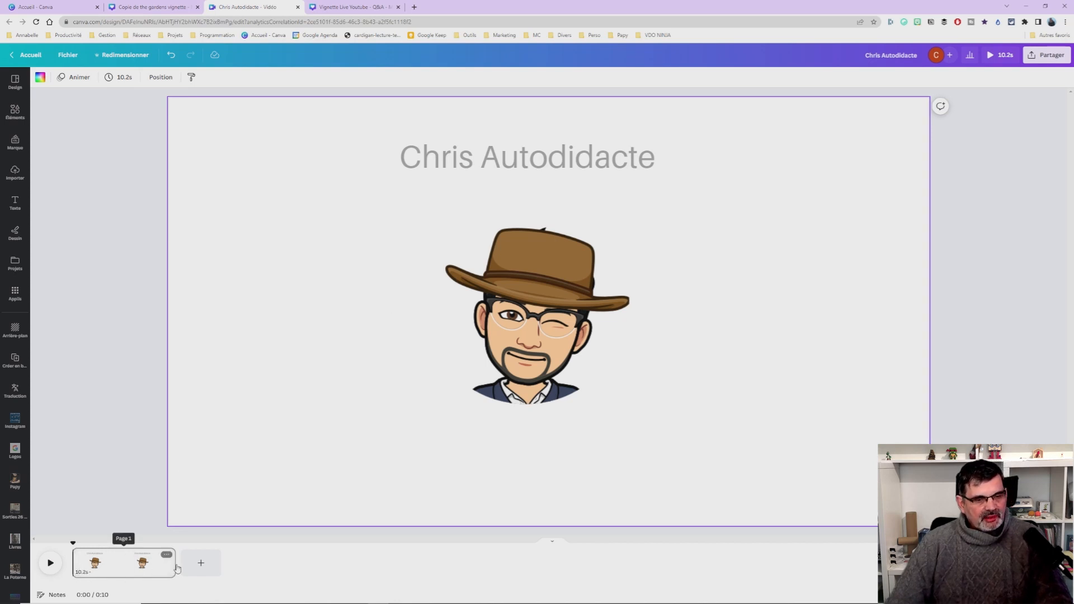
# Extend the duration of the avatar video's page to 49.1 s.
pyautogui.moveTo(173, 564); pyautogui.dragTo(566, 540)
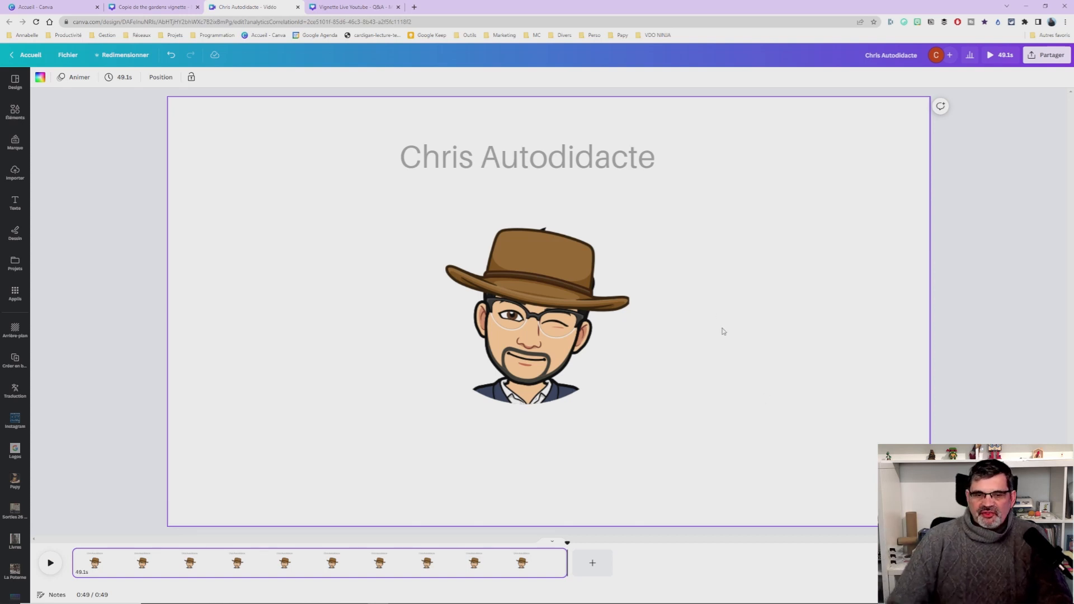
# Try several placements of the avatar and the title text, ending with the avatar at the page's left and the title at its upper right.
pyautogui.moveTo(538, 322)
pyautogui.mouseDown()
pyautogui.moveTo(510, 339)
pyautogui.moveTo(526, 322)
pyautogui.mouseUp()
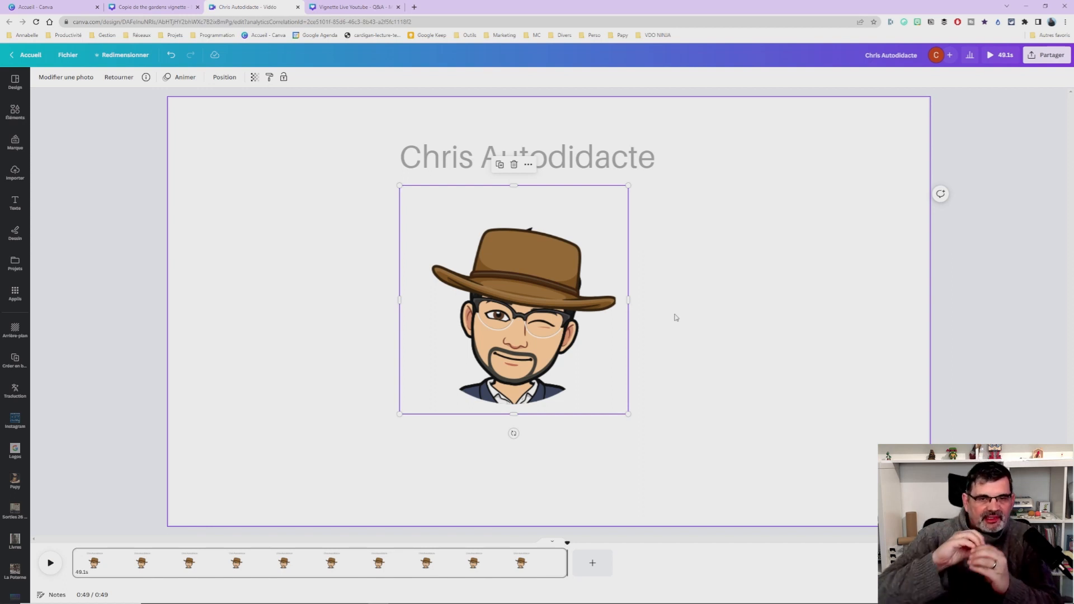
pyautogui.click(714, 254)
pyautogui.moveTo(568, 339); pyautogui.dragTo(579, 366)
pyautogui.moveTo(571, 180); pyautogui.dragTo(732, 174)
pyautogui.moveTo(560, 366); pyautogui.dragTo(533, 354)
pyautogui.moveTo(727, 166); pyautogui.dragTo(664, 161)
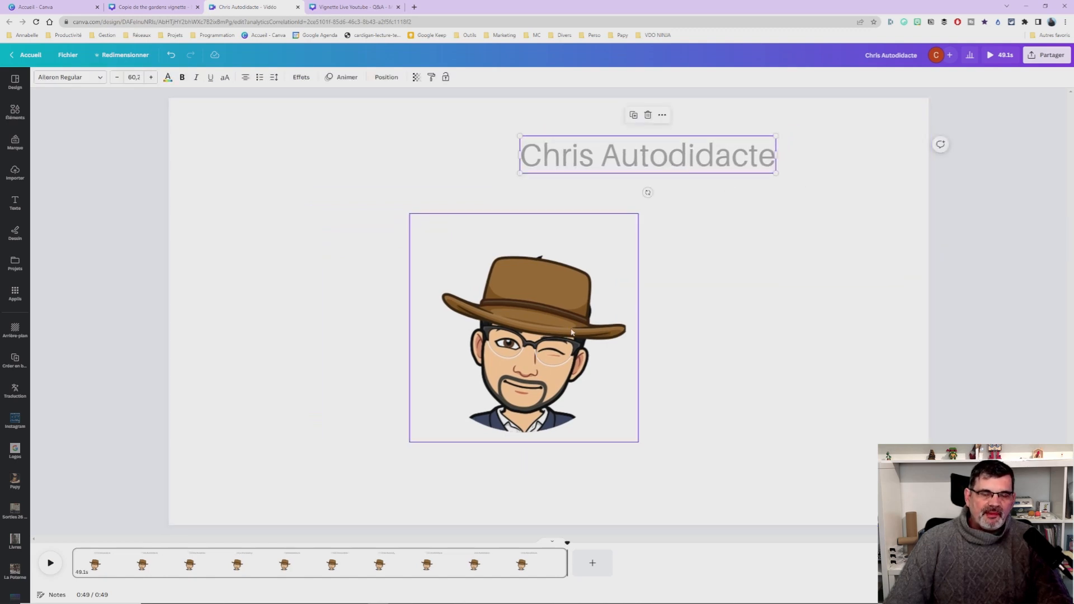
pyautogui.moveTo(571, 332); pyautogui.dragTo(433, 287)
pyautogui.moveTo(696, 169); pyautogui.dragTo(740, 212)
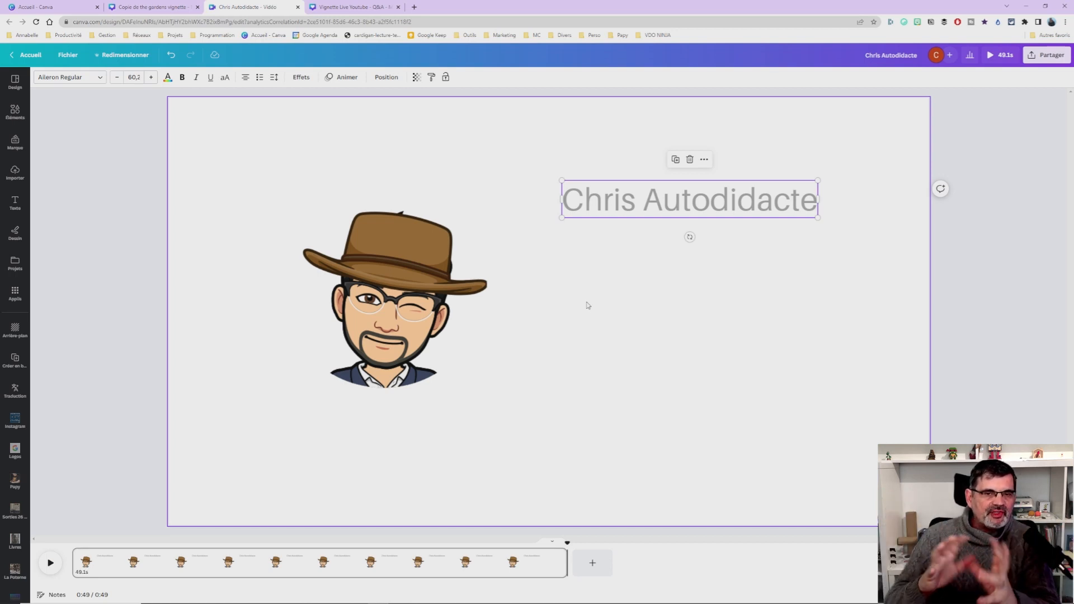
# Place the avatar near the middle of the page and centre the title text horizontally just beneath it.
pyautogui.moveTo(689, 201); pyautogui.dragTo(556, 448)
pyautogui.moveTo(402, 304); pyautogui.dragTo(559, 326)
pyautogui.moveTo(621, 455); pyautogui.dragTo(614, 450)
pyautogui.click(751, 247)
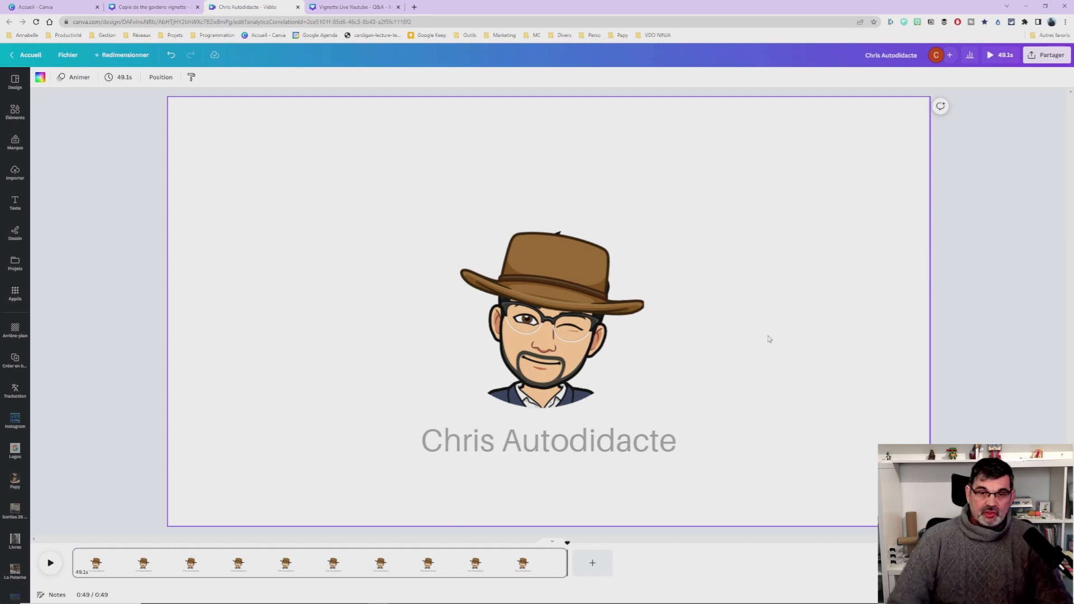
# Start creating a custom motion-path animation for the avatar image.
pyautogui.click(559, 329)
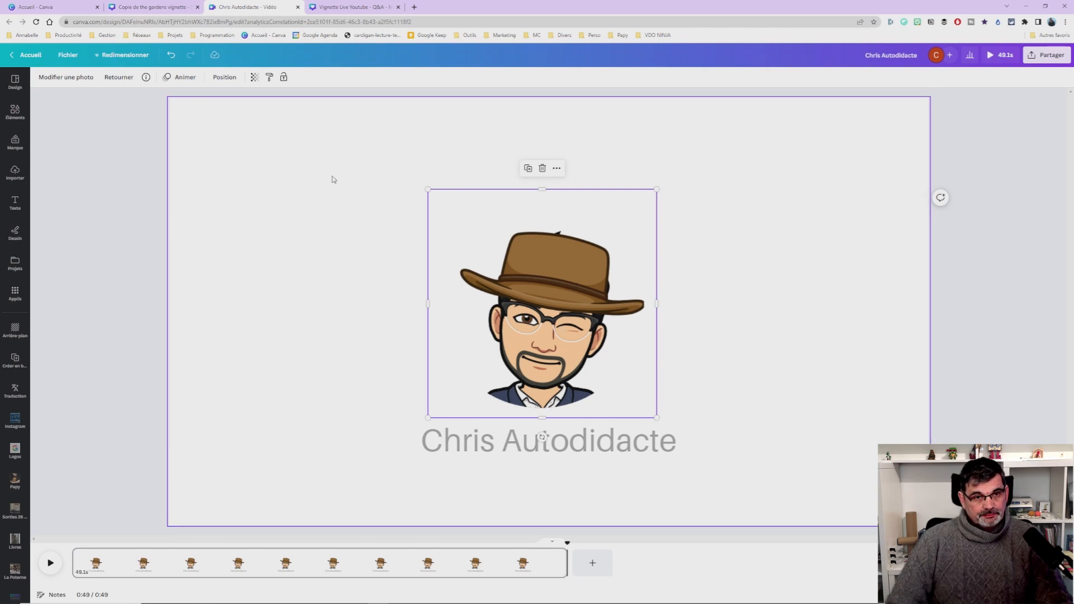
pyautogui.click(184, 78)
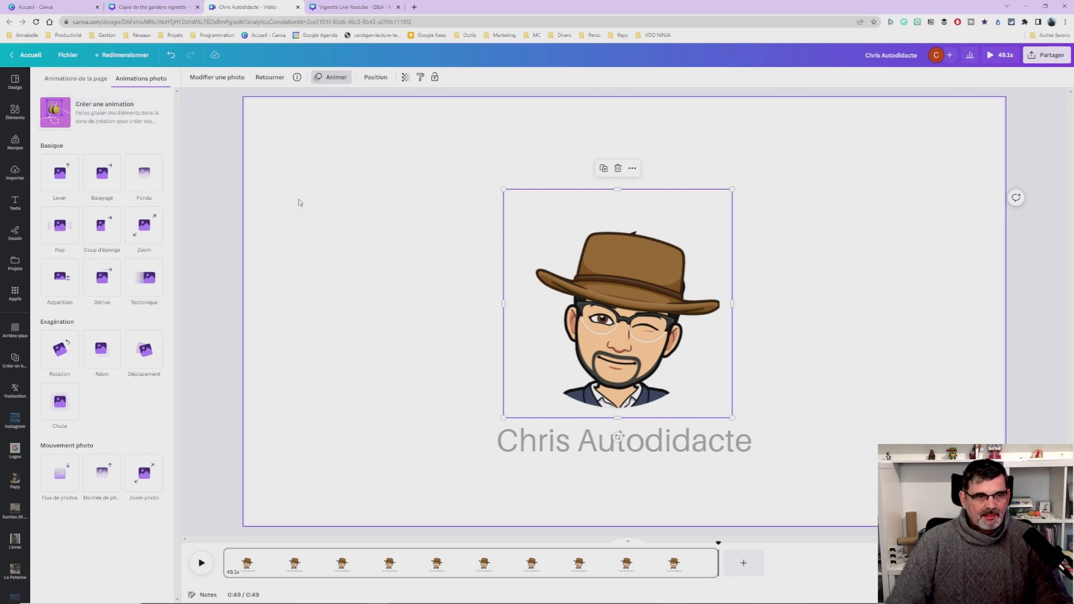
pyautogui.click(89, 113)
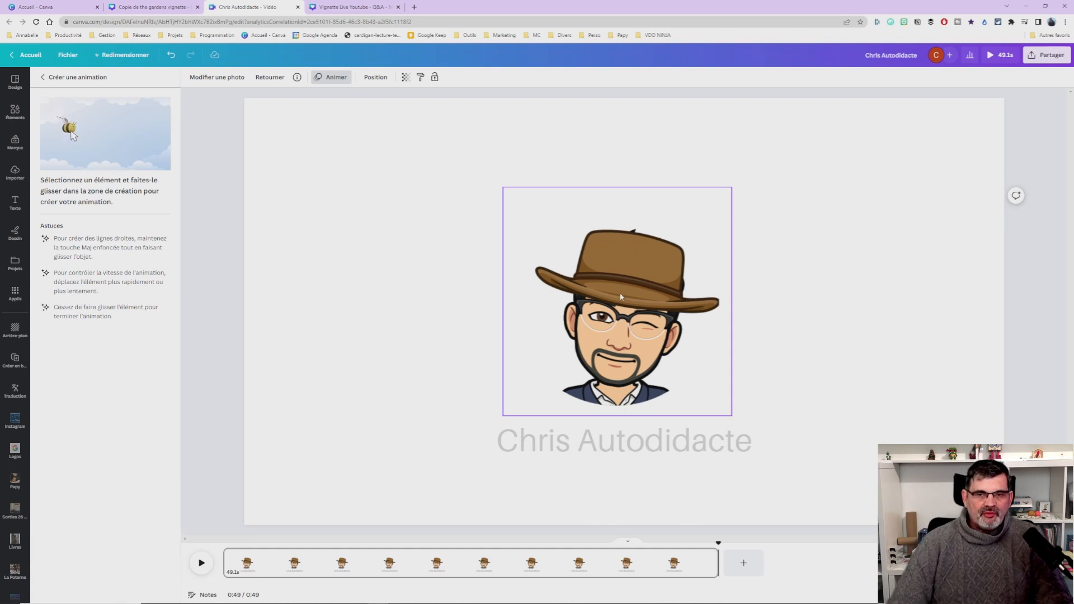
# Try a looping freehand path for the avatar with the Original style, path alignment on and off, and a slow speed, and discard it.
pyautogui.moveTo(615, 327)
pyautogui.mouseDown()
pyautogui.moveTo(564, 299)
pyautogui.moveTo(561, 253)
pyautogui.moveTo(592, 283)
pyautogui.moveTo(620, 272)
pyautogui.moveTo(635, 228)
pyautogui.moveTo(655, 215)
pyautogui.moveTo(686, 212)
pyautogui.moveTo(725, 242)
pyautogui.moveTo(716, 301)
pyautogui.moveTo(377, 329)
pyautogui.moveTo(392, 354)
pyautogui.moveTo(508, 373)
pyautogui.moveTo(797, 345)
pyautogui.moveTo(807, 209)
pyautogui.moveTo(842, 206)
pyautogui.moveTo(871, 238)
pyautogui.moveTo(885, 384)
pyautogui.moveTo(862, 418)
pyautogui.moveTo(886, 432)
pyautogui.moveTo(910, 398)
pyautogui.moveTo(910, 300)
pyautogui.mouseUp()
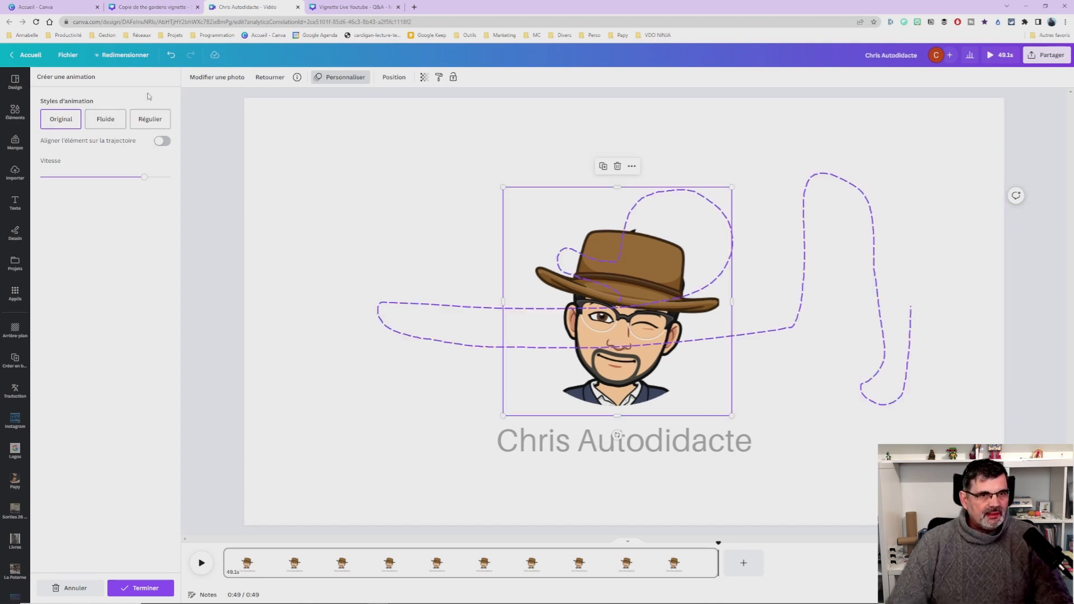
pyautogui.click(60, 118)
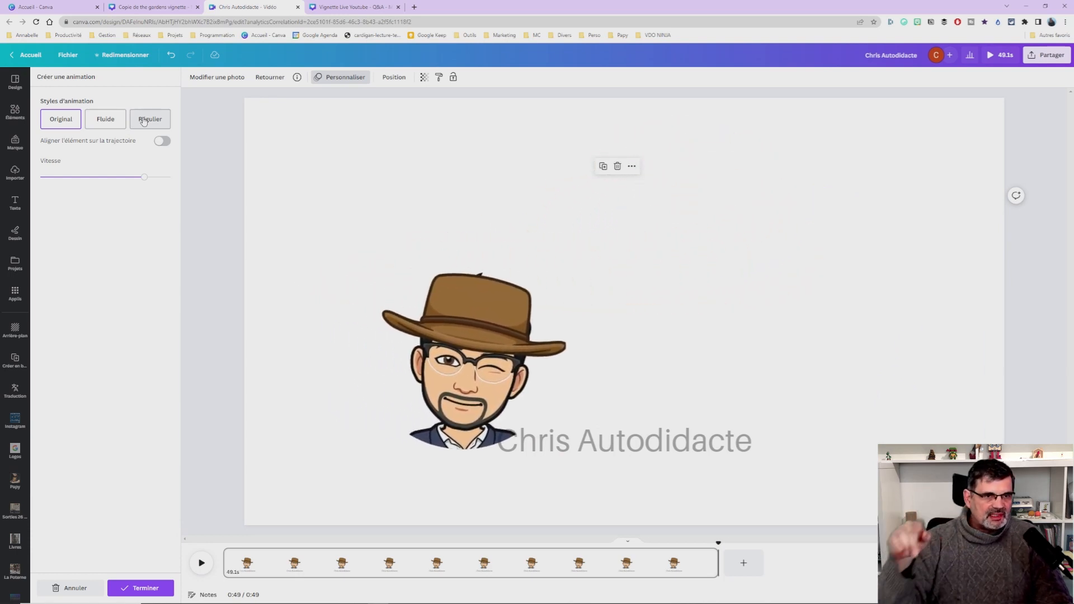
pyautogui.click(162, 141)
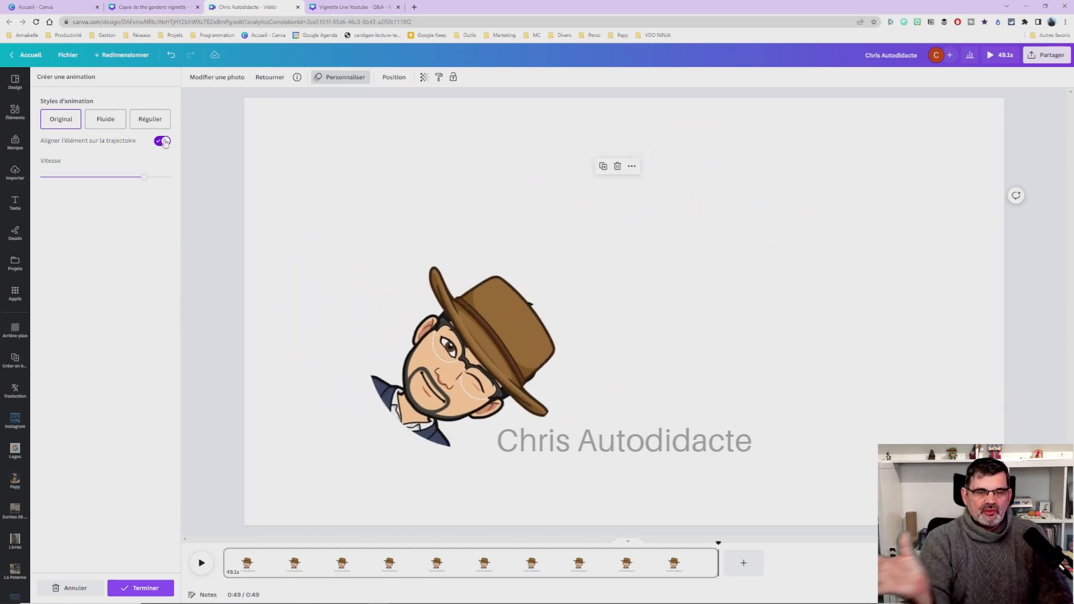
pyautogui.click(163, 141)
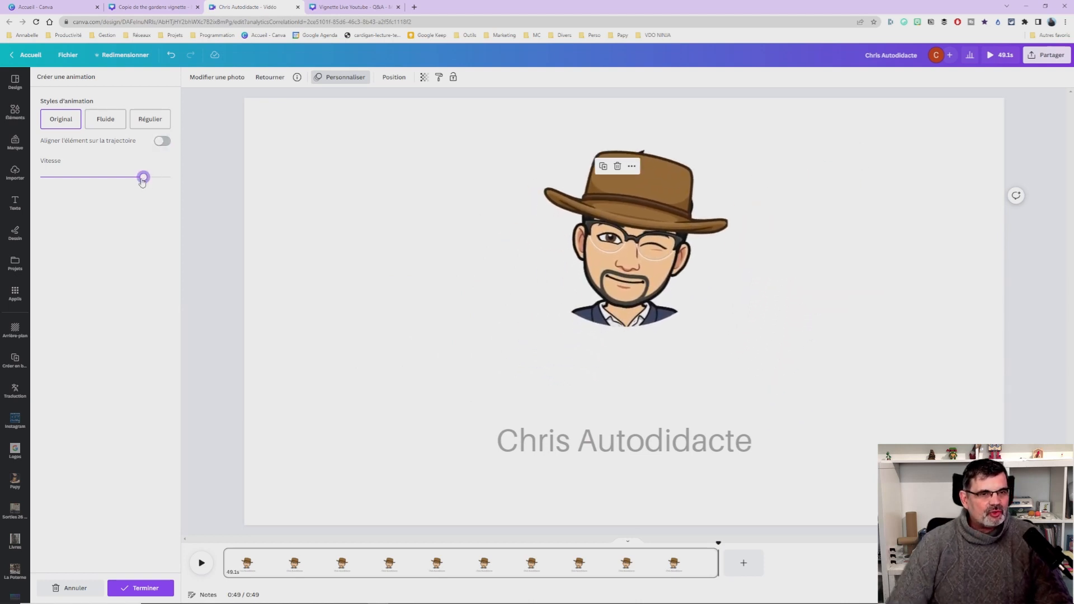
pyautogui.moveTo(144, 176); pyautogui.dragTo(60, 177)
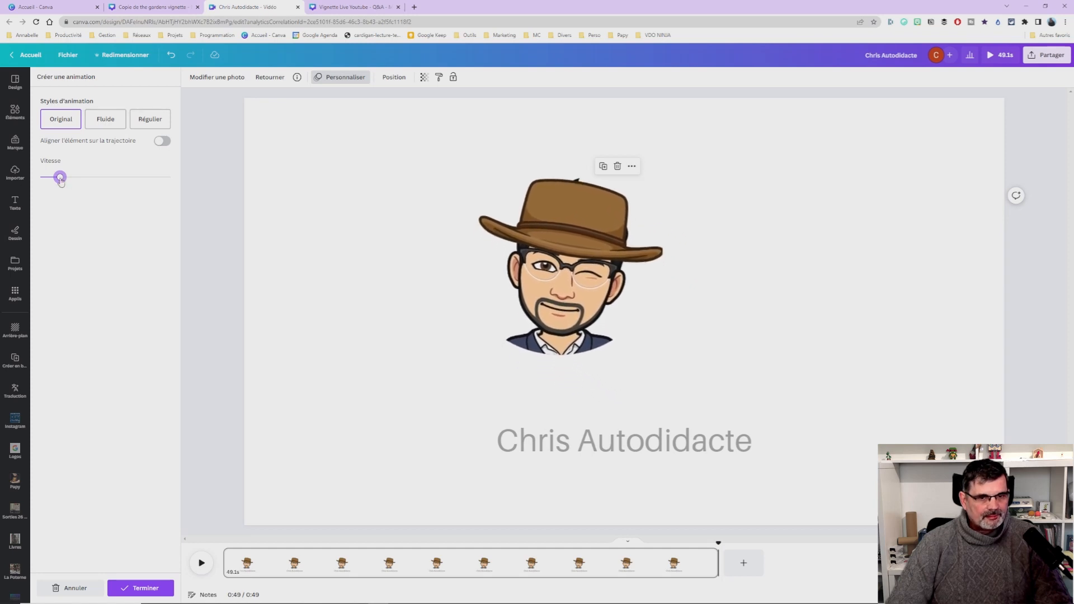
pyautogui.moveTo(61, 182)
pyautogui.mouseDown()
pyautogui.moveTo(111, 185)
pyautogui.moveTo(56, 185)
pyautogui.mouseUp()
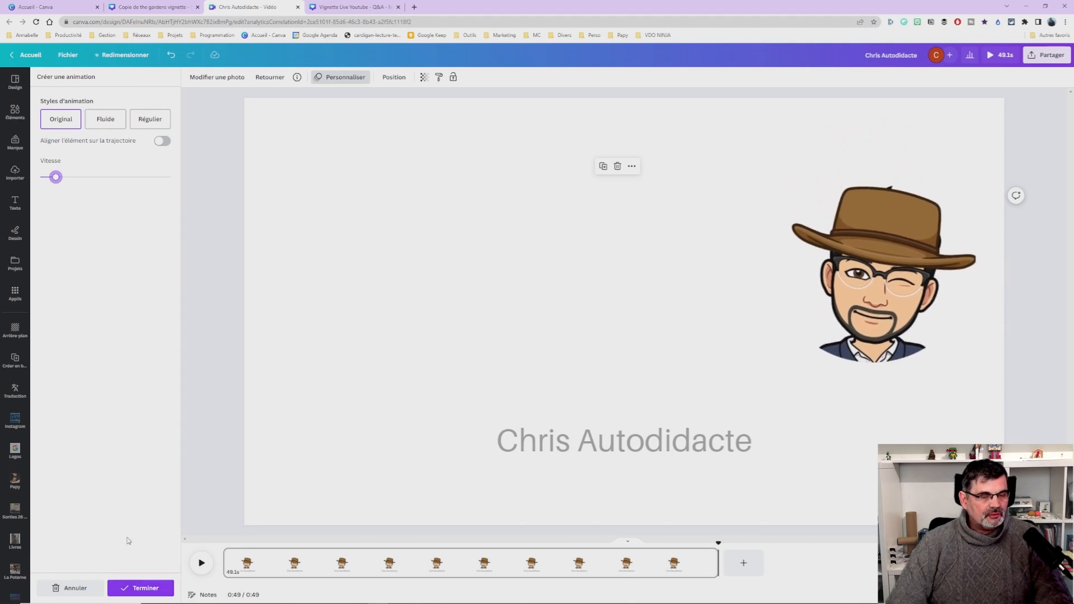
pyautogui.click(71, 590)
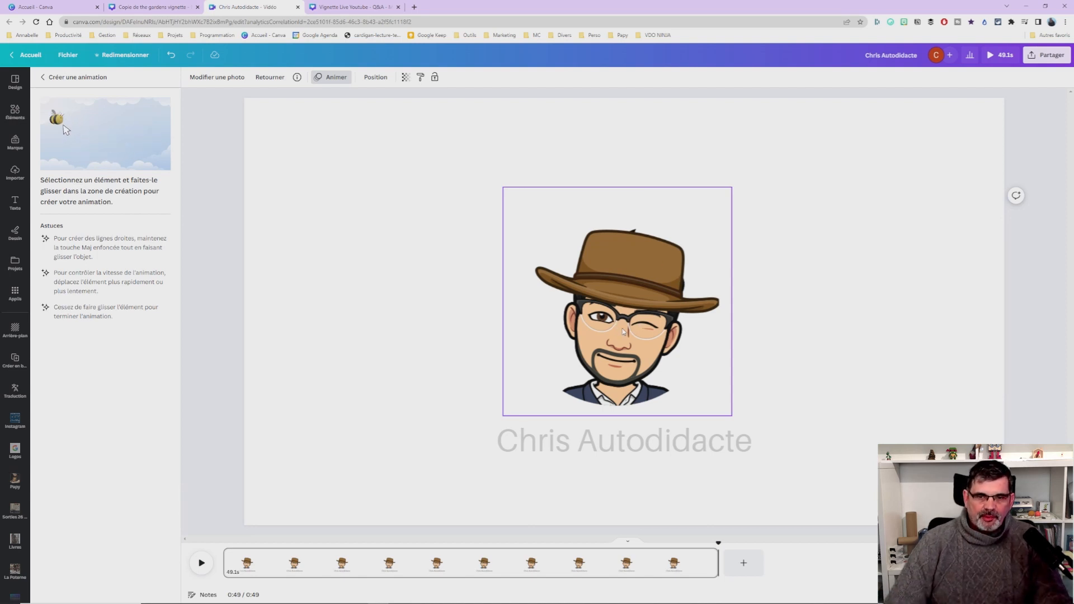
# Record a new freehand motion path for the avatar that runs off the page, finish the animation, and preview it.
pyautogui.moveTo(627, 327)
pyautogui.mouseDown()
pyautogui.moveTo(688, 322)
pyautogui.moveTo(841, 300)
pyautogui.moveTo(1072, 299)
pyautogui.moveTo(1058, 386)
pyautogui.moveTo(1071, 441)
pyautogui.moveTo(1063, 467)
pyautogui.mouseUp()
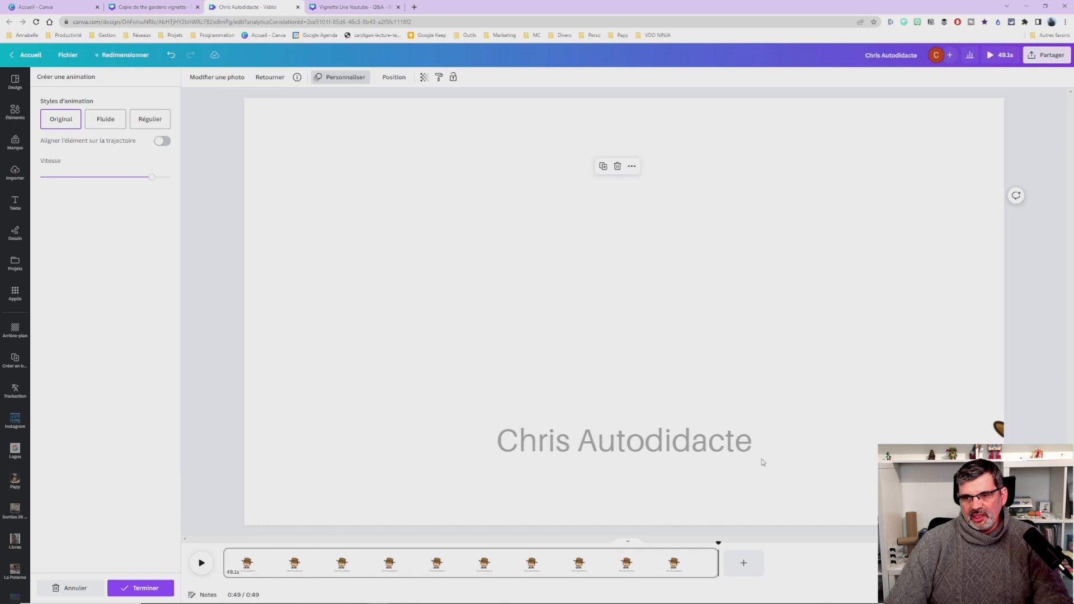
pyautogui.click(139, 588)
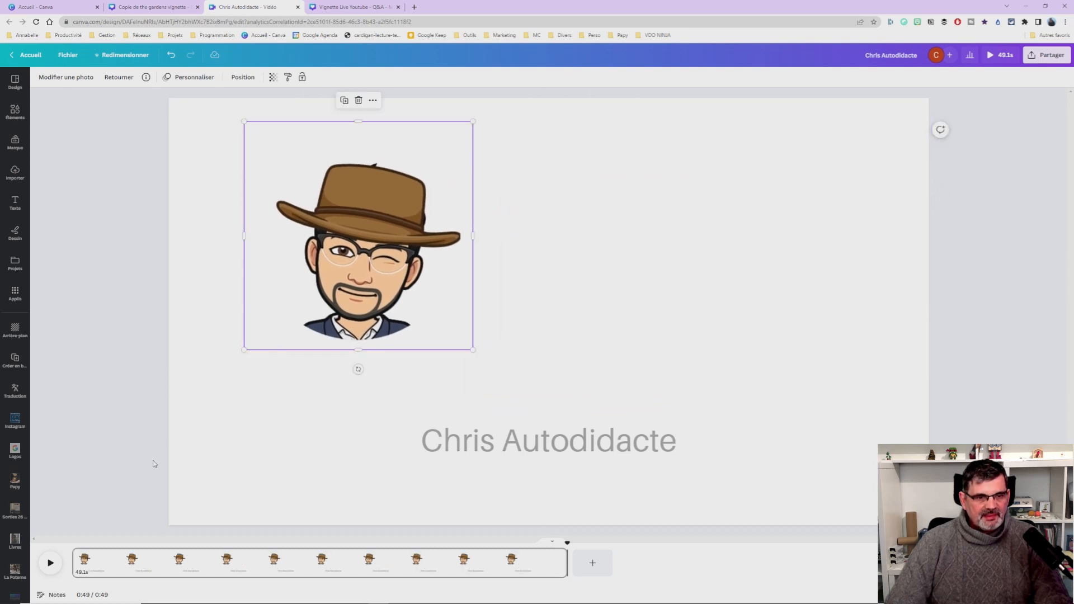
pyautogui.click(51, 567)
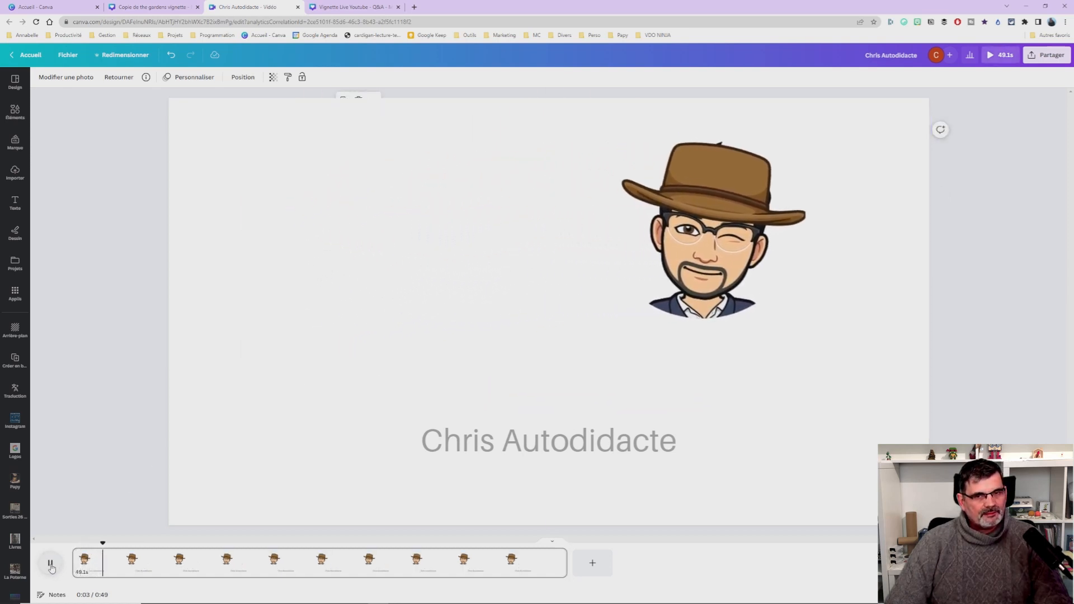
pyautogui.click(50, 565)
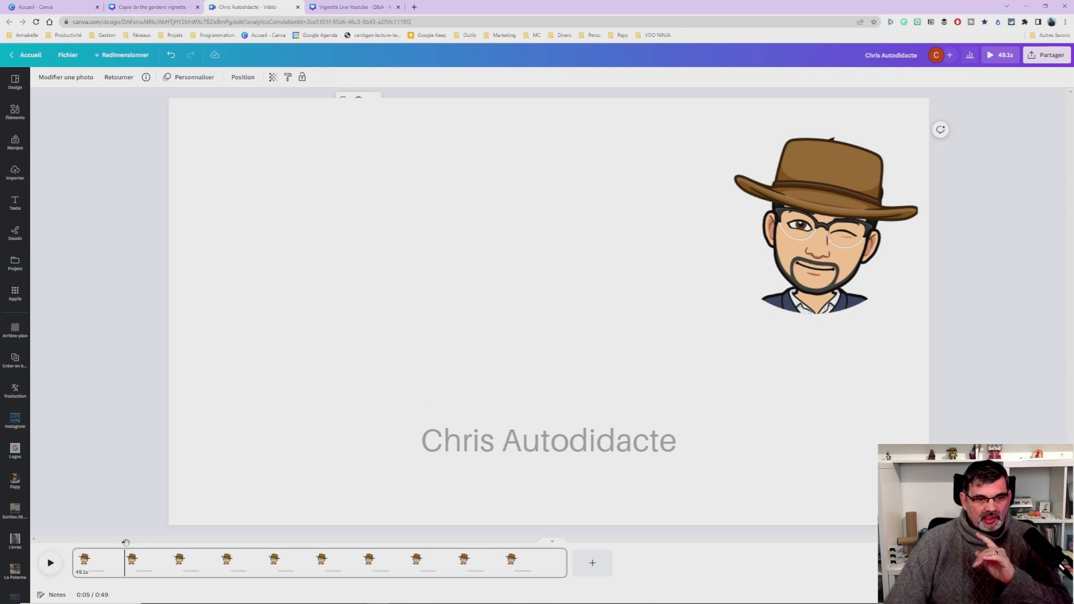
# Rewind the timeline to the start, try the avatar in the right half of the page, and preview its motion.
pyautogui.moveTo(125, 543); pyautogui.dragTo(72, 550)
pyautogui.click(382, 275)
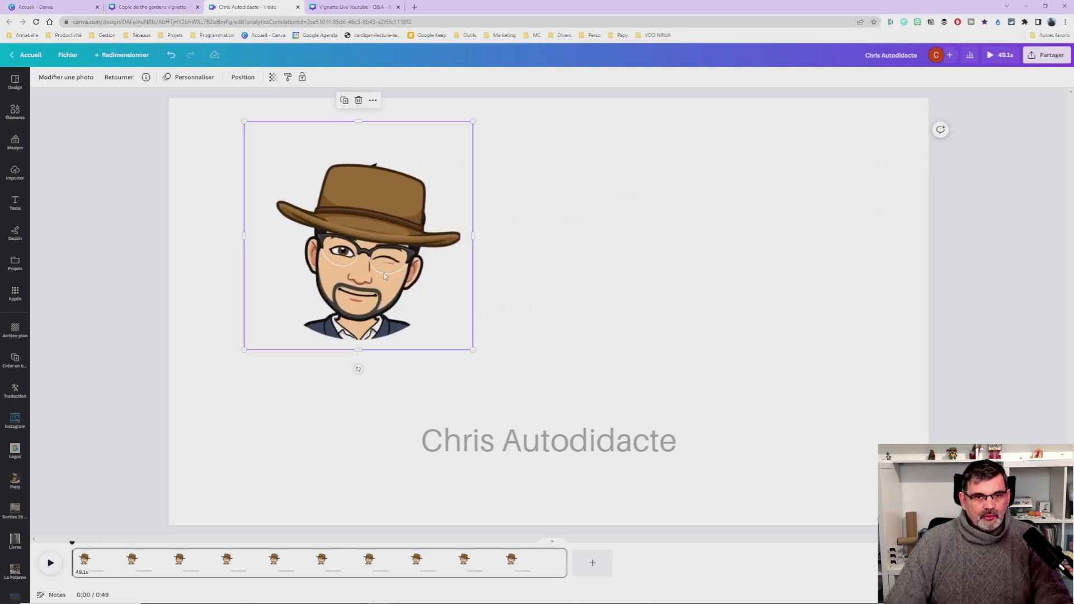
pyautogui.moveTo(371, 269); pyautogui.dragTo(770, 312)
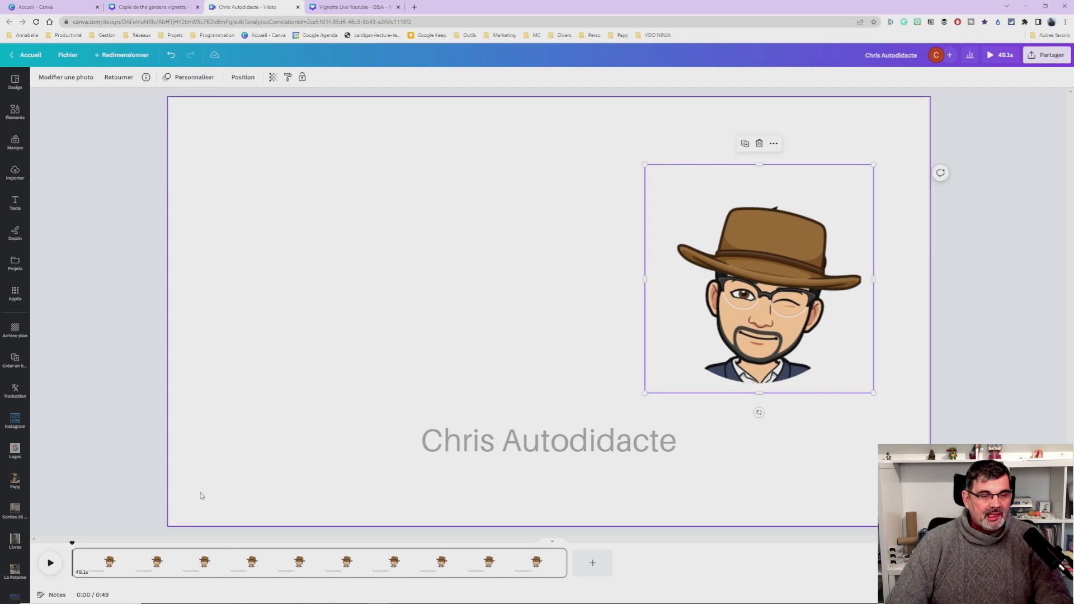
pyautogui.click(51, 564)
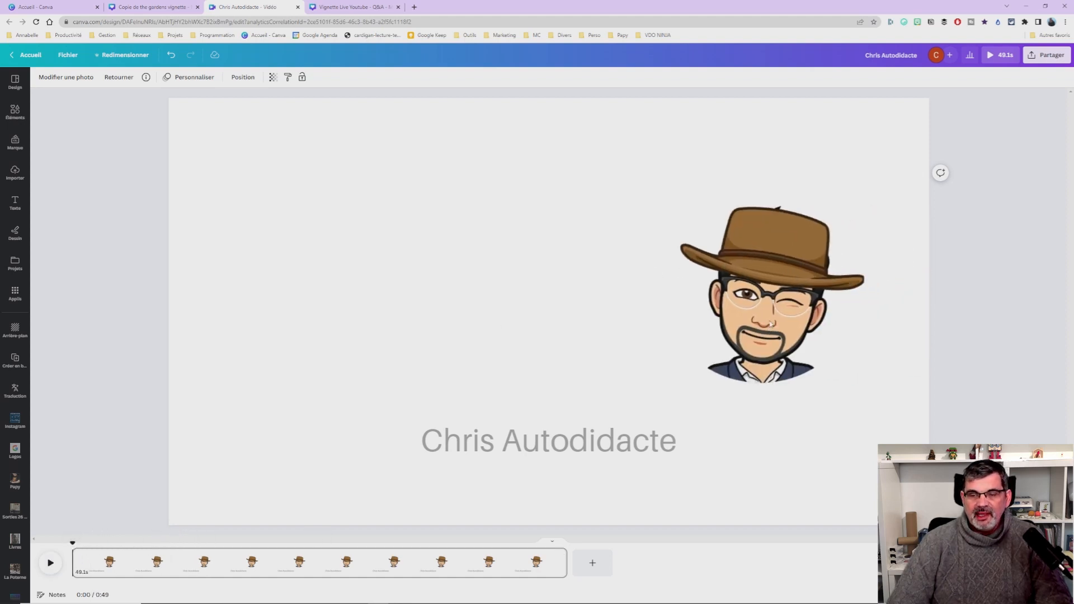
# Place the avatar entirely outside the page, beyond the upper part of its left edge, and preview the motion path.
pyautogui.click(771, 324)
pyautogui.moveTo(762, 311); pyautogui.dragTo(80, 226)
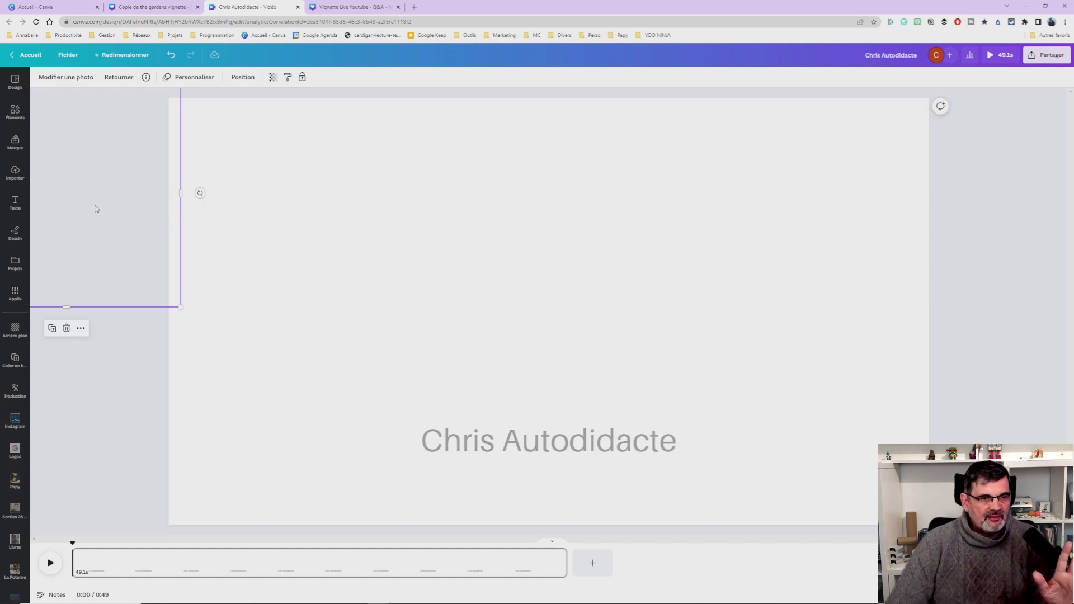
pyautogui.moveTo(113, 203); pyautogui.dragTo(107, 200)
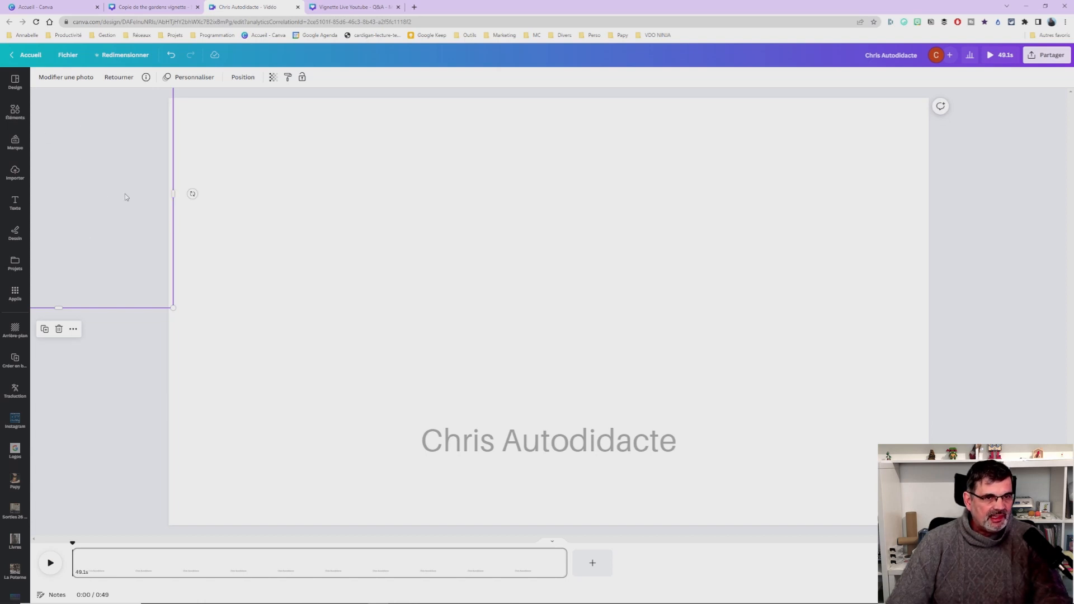
pyautogui.click(369, 255)
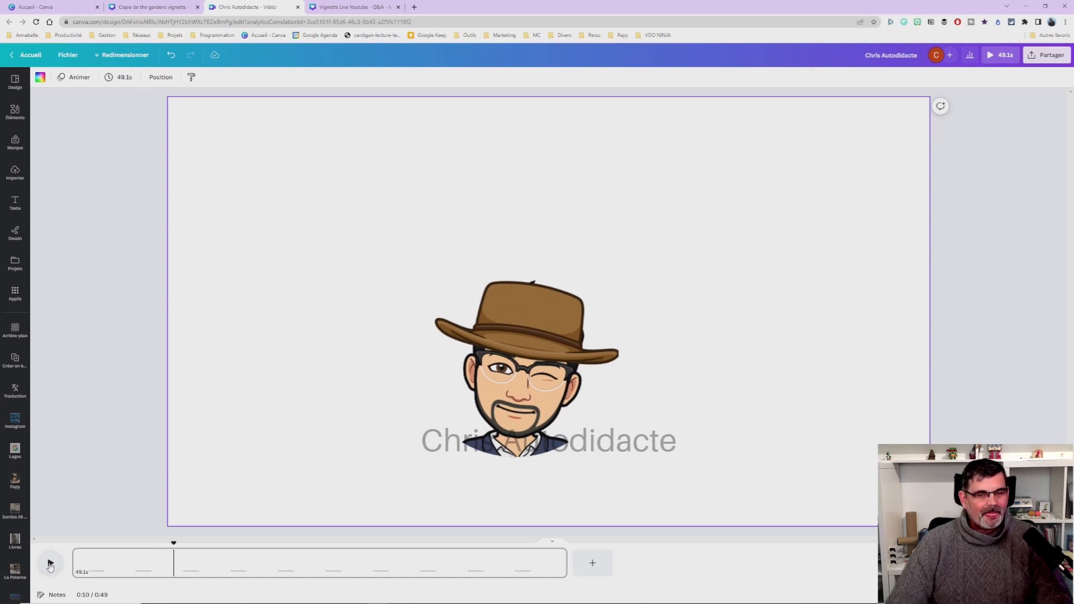
# Lower the title text towards the page's bottom edge, scrubbing the timeline to about 10.4 s to compare it with the animated avatar.
pyautogui.moveTo(623, 441); pyautogui.dragTo(614, 468)
pyautogui.click(542, 372)
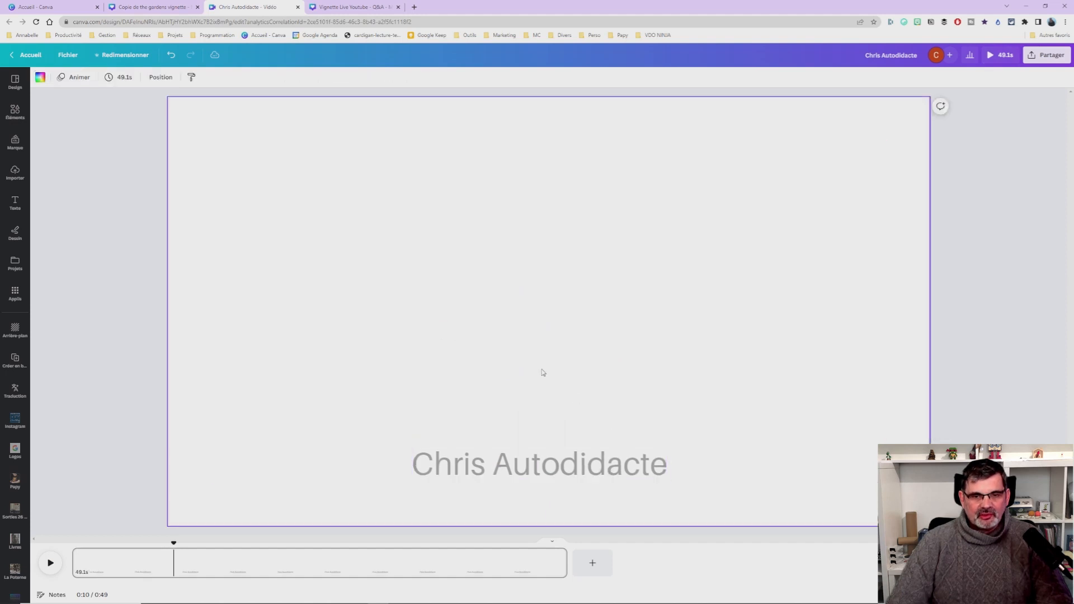
pyautogui.moveTo(172, 542)
pyautogui.mouseDown()
pyautogui.moveTo(143, 542)
pyautogui.moveTo(153, 542)
pyautogui.mouseUp()
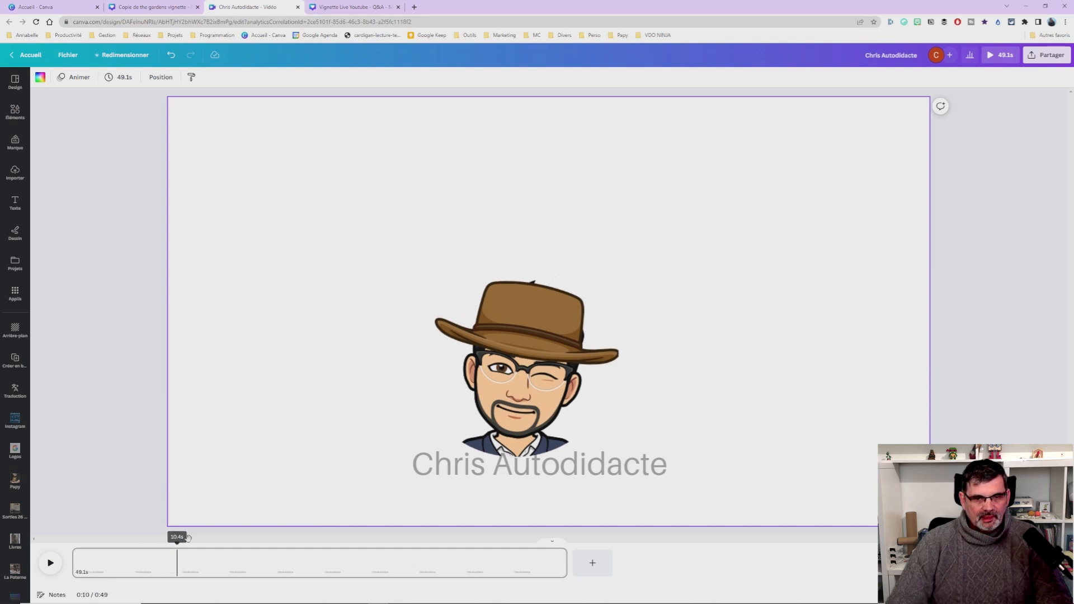
pyautogui.moveTo(551, 476); pyautogui.dragTo(552, 494)
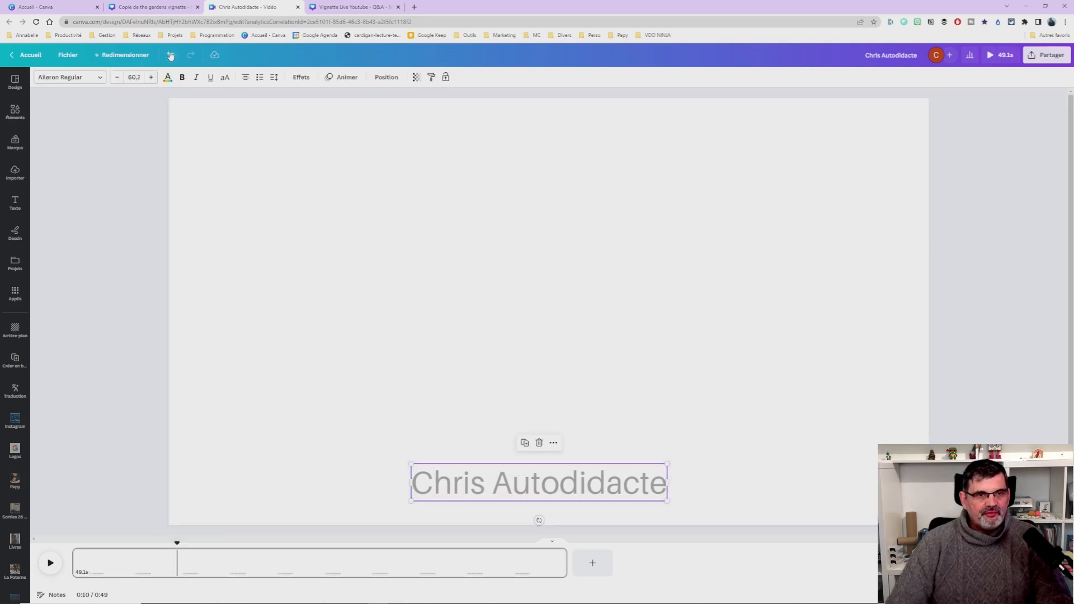
# Create a custom Original-style animation that moves the title text leftwards off the page, and finish it.
pyautogui.click(340, 78)
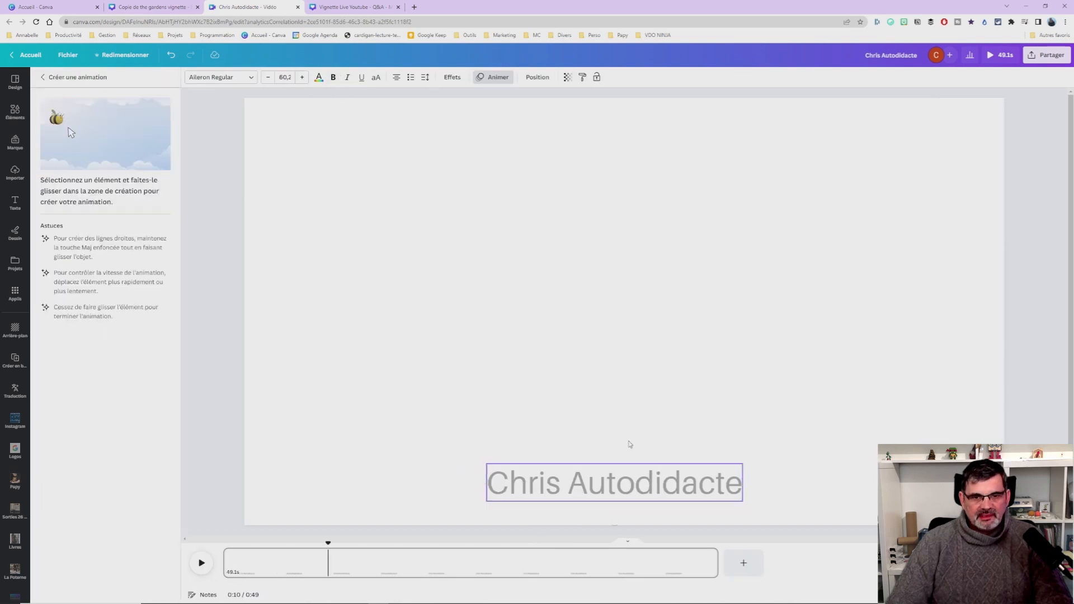
pyautogui.moveTo(688, 492); pyautogui.dragTo(183, 498)
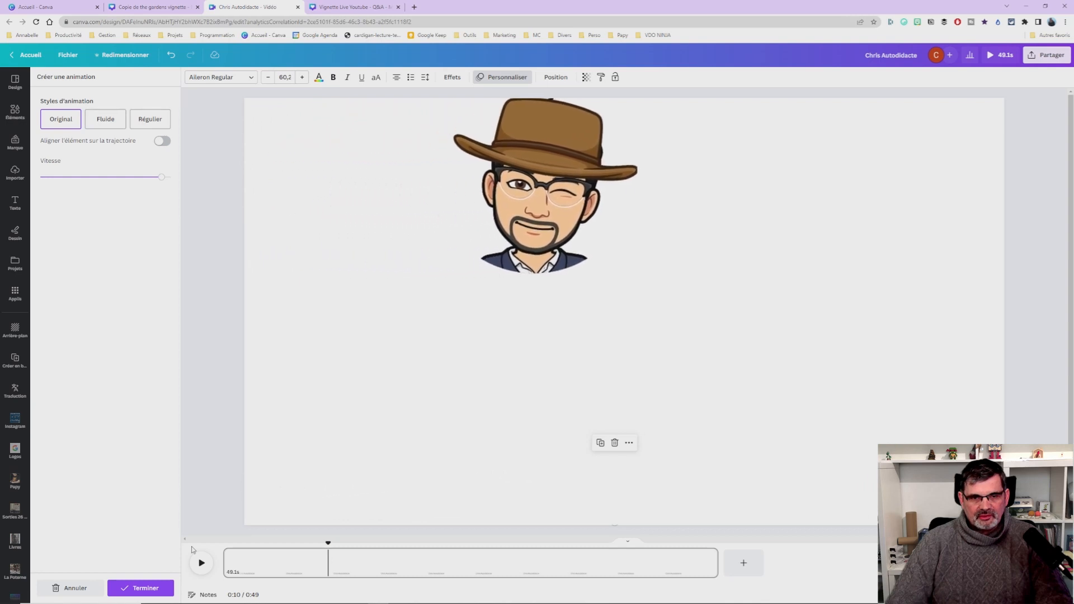
pyautogui.click(143, 588)
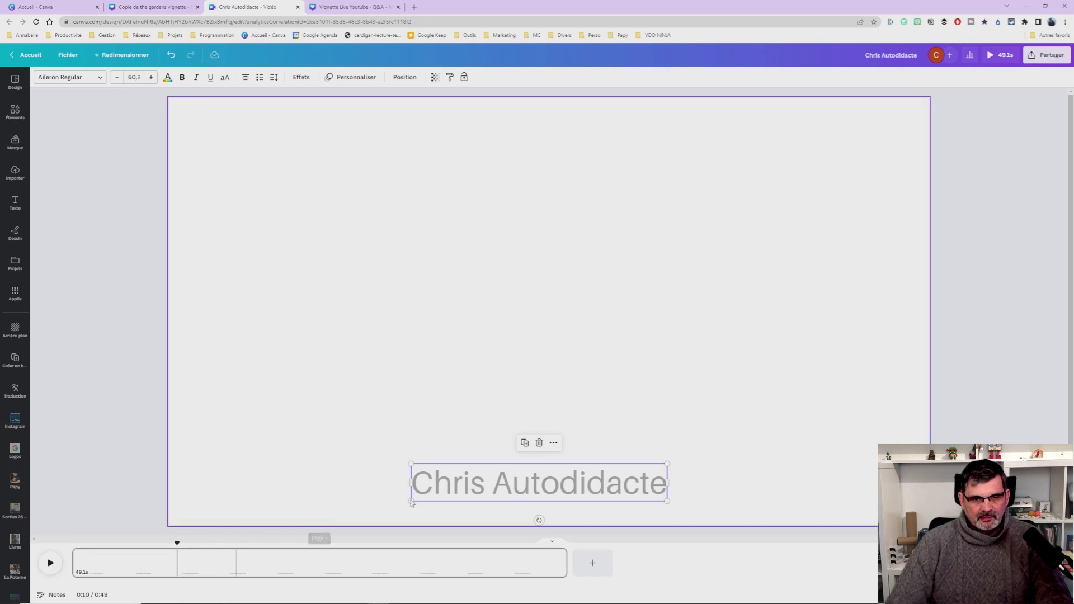
# Try moving the title text off the page beyond its right edge, scrub the timeline to check it, and undo the moves.
pyautogui.moveTo(535, 486); pyautogui.dragTo(1040, 487)
pyautogui.click(563, 510)
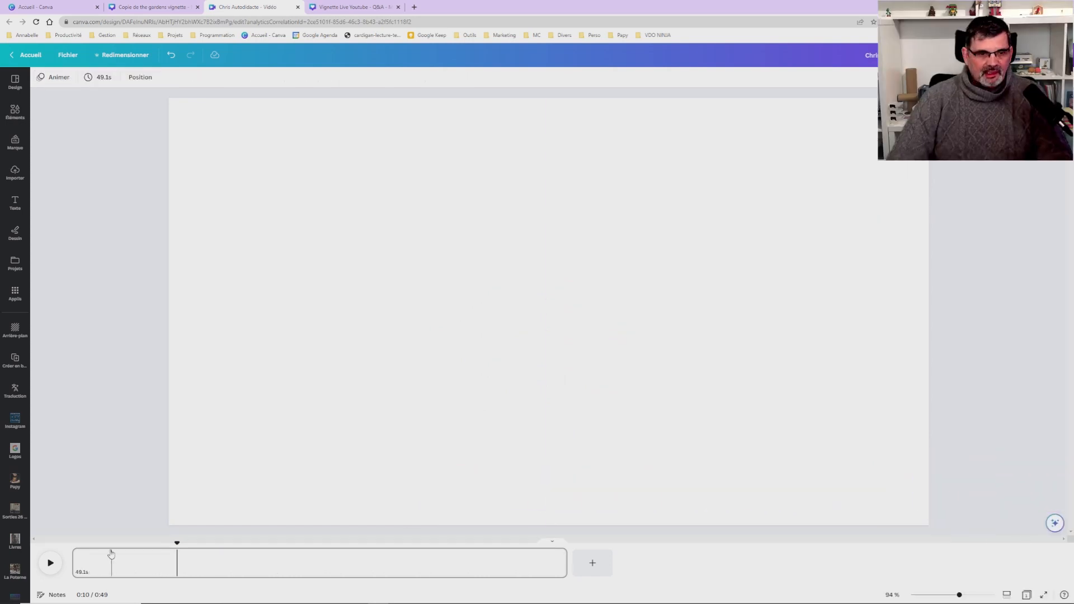
pyautogui.moveTo(176, 543); pyautogui.dragTo(65, 546)
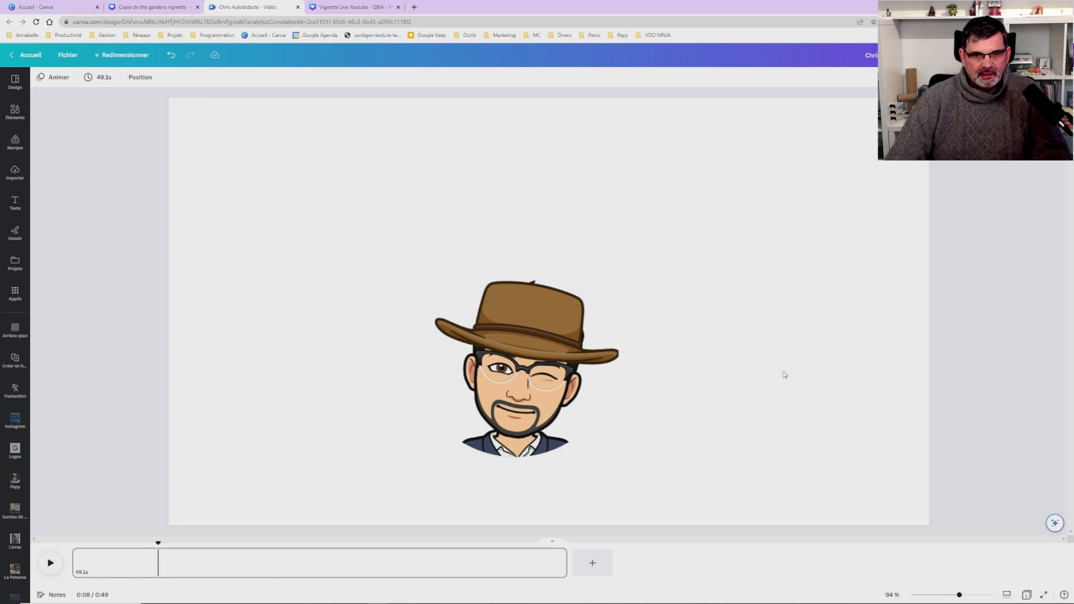
pyautogui.hotkey('ctrl', 'z')
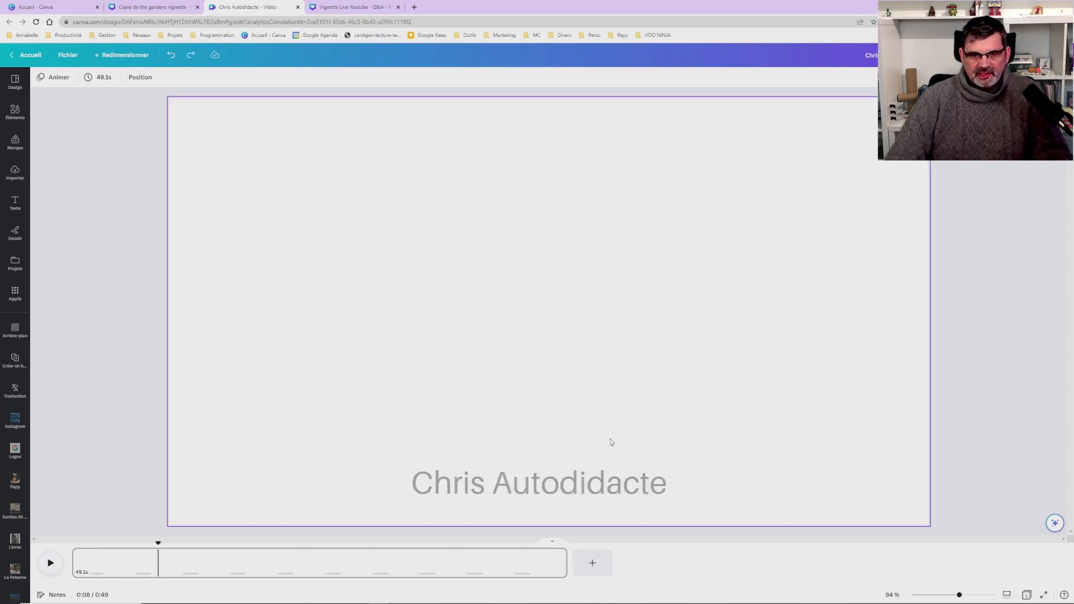
pyautogui.click(553, 485)
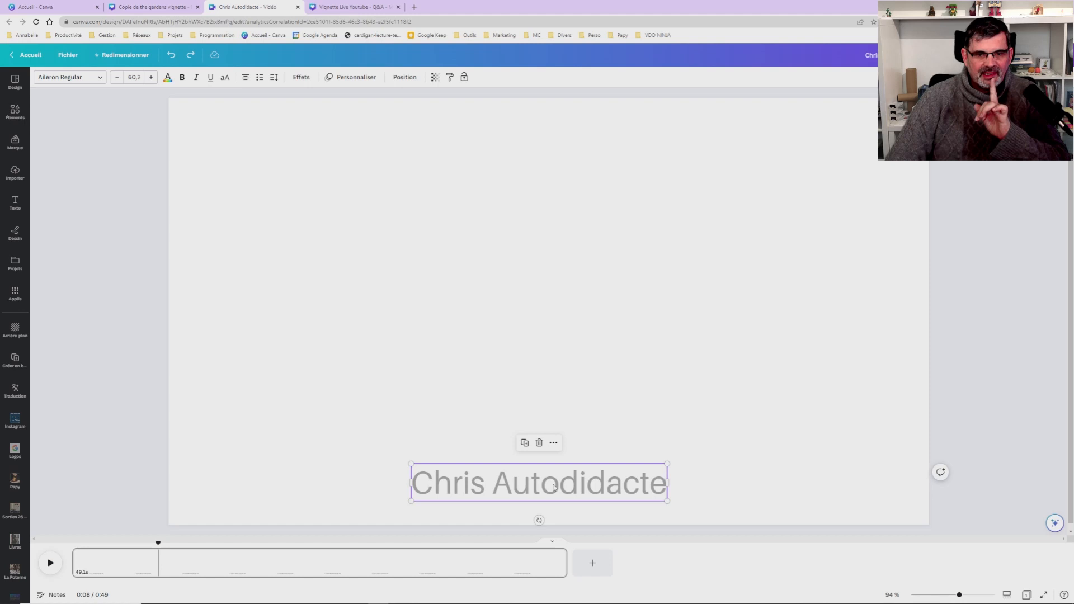
pyautogui.moveTo(461, 488); pyautogui.dragTo(984, 475)
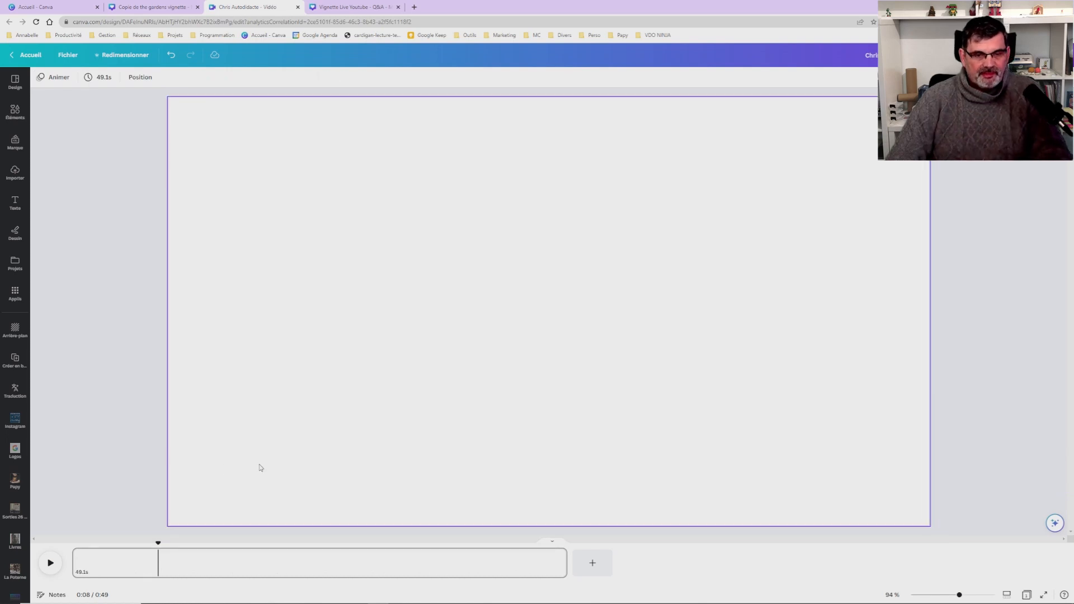
pyautogui.hotkey('ctrl', 'z')
# Rewind the timeline to the start and place the title text just beyond the page's lower right edge.
pyautogui.click(518, 493)
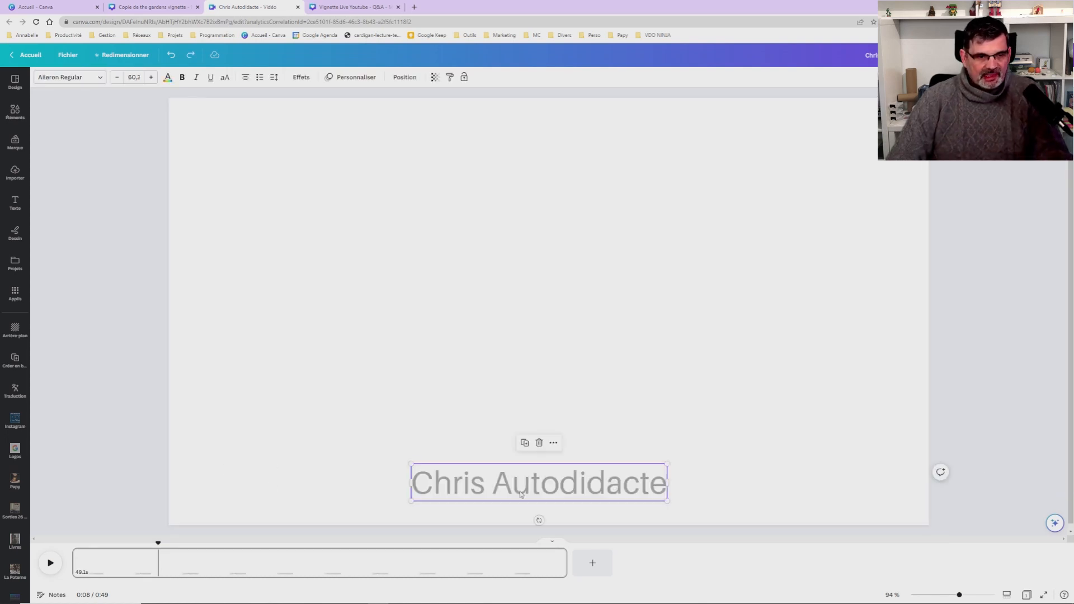
pyautogui.moveTo(160, 541); pyautogui.dragTo(76, 552)
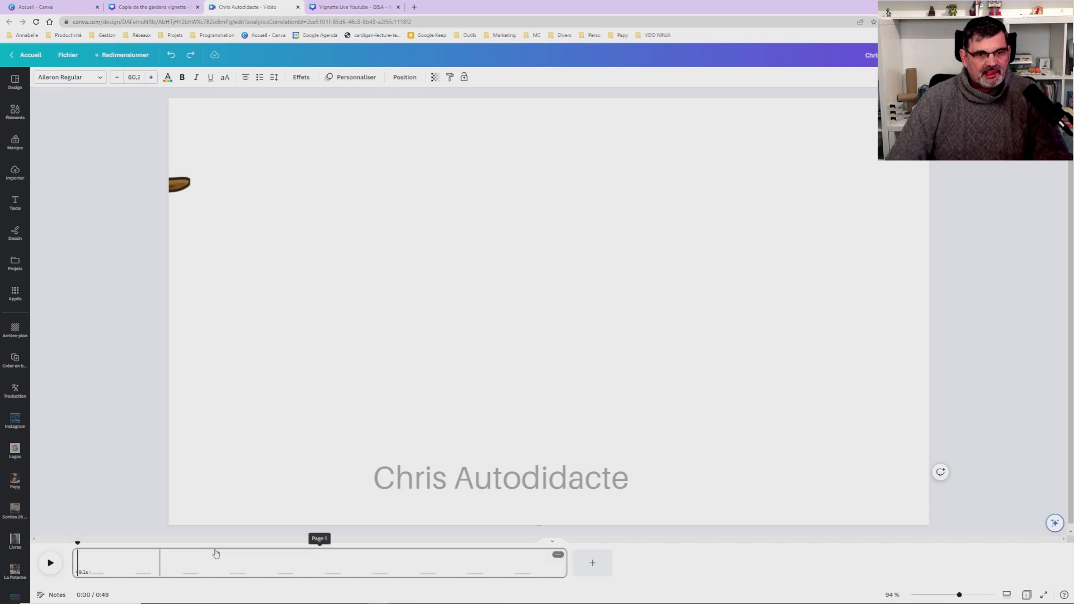
pyautogui.click(538, 491)
pyautogui.moveTo(441, 494); pyautogui.dragTo(940, 495)
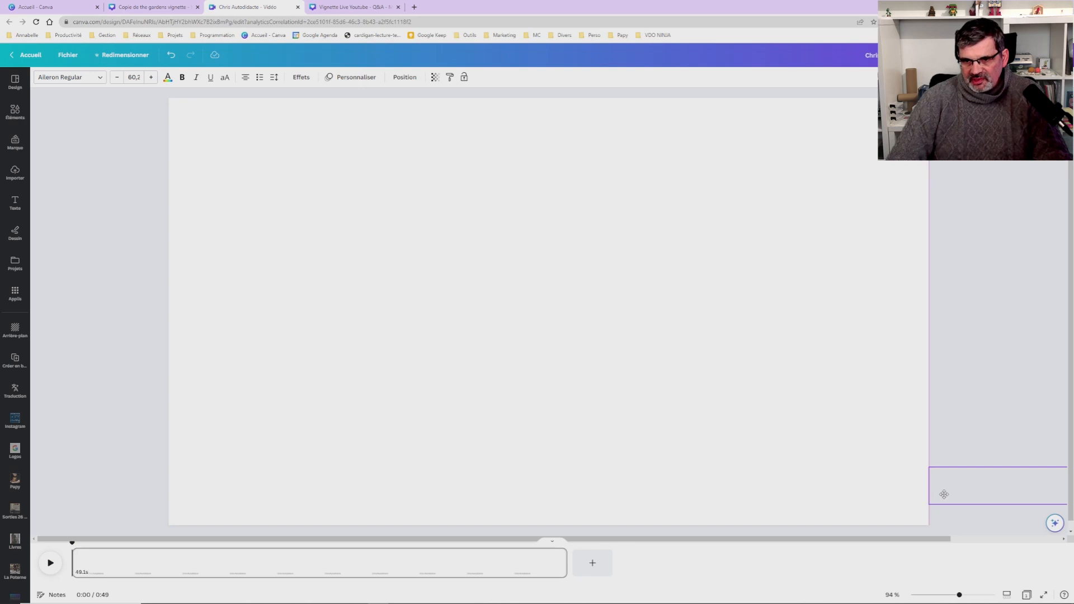
pyautogui.moveTo(942, 494); pyautogui.dragTo(942, 494)
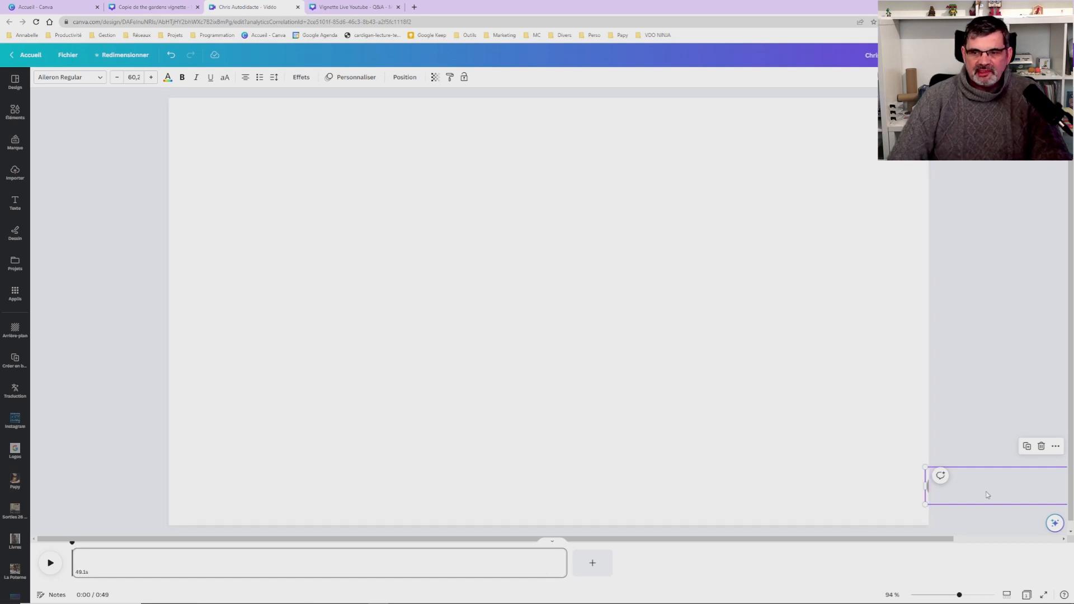
# Bring the title text back onto the page and reposition it slightly lower beyond the right edge.
pyautogui.moveTo(975, 494); pyautogui.dragTo(736, 451)
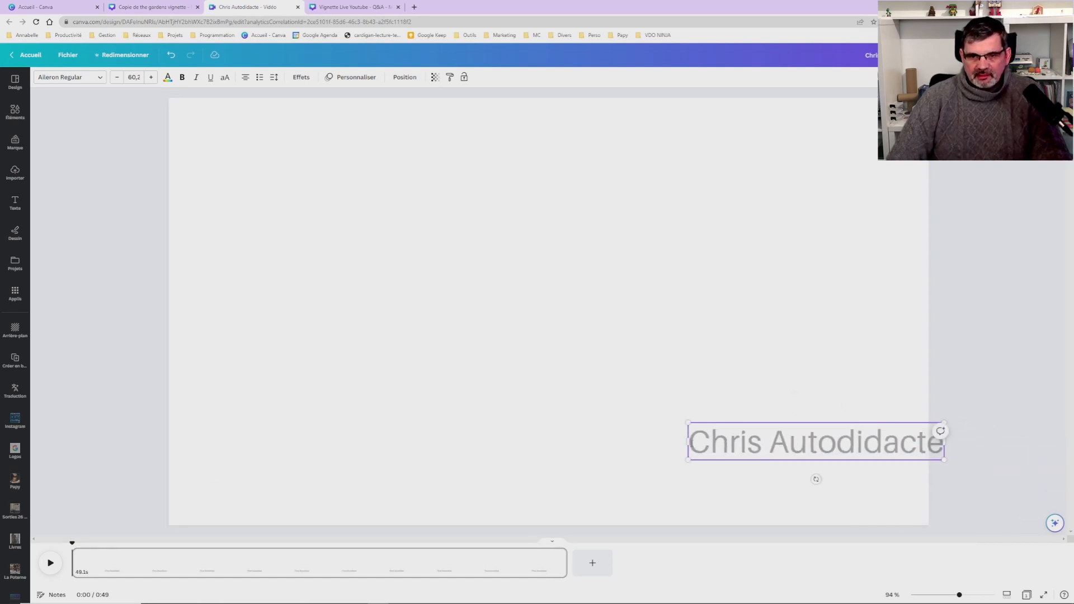
pyautogui.doubleClick(690, 442)
pyautogui.click(691, 442)
pyautogui.click(714, 351)
pyautogui.moveTo(701, 453); pyautogui.dragTo(940, 501)
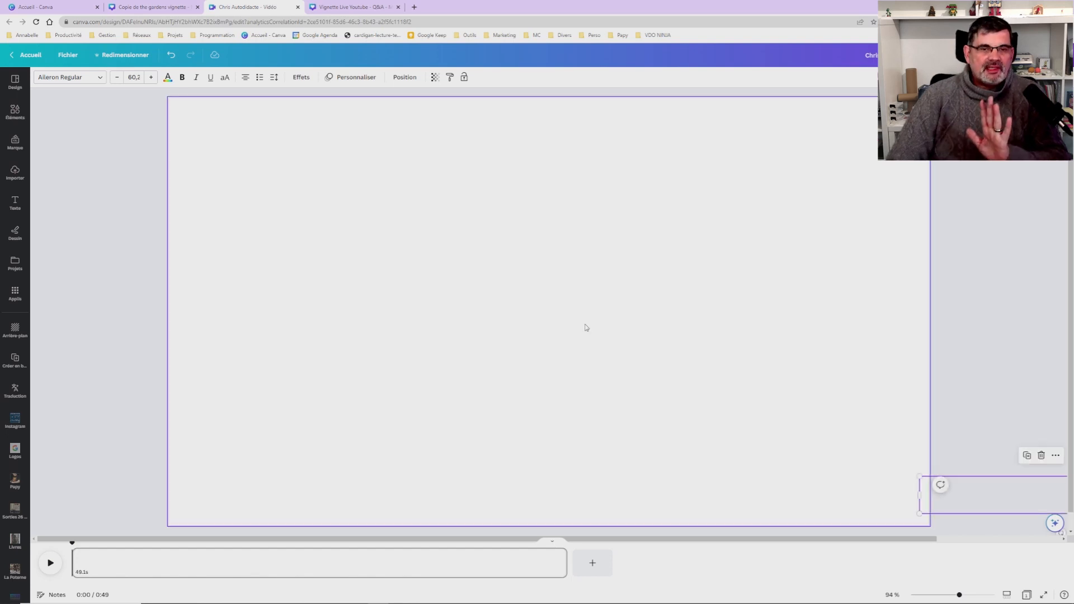